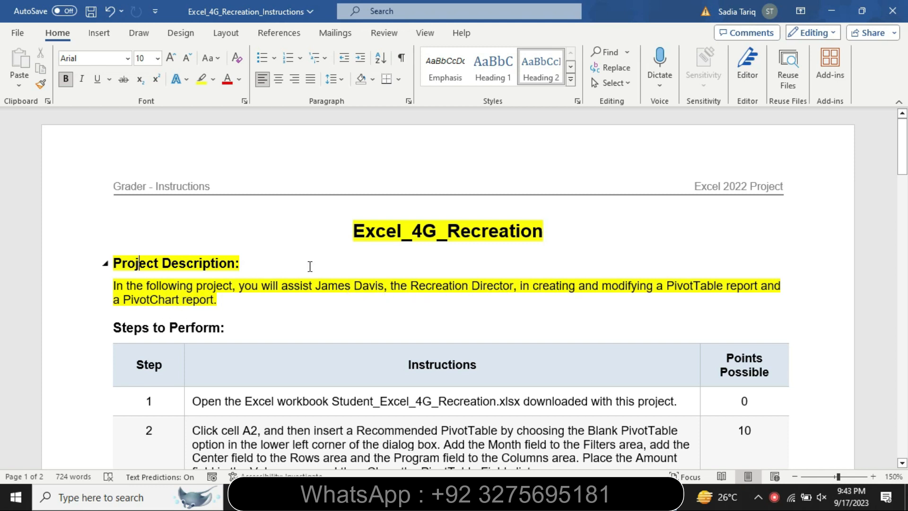
Step: Remove the highlighting from the document title and the Project Description text
drag(354, 231, 349, 298)
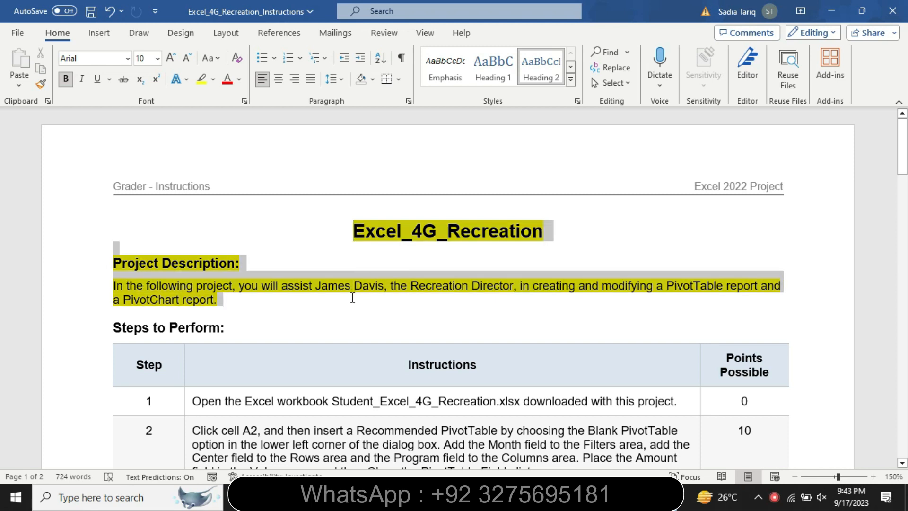
click(416, 274)
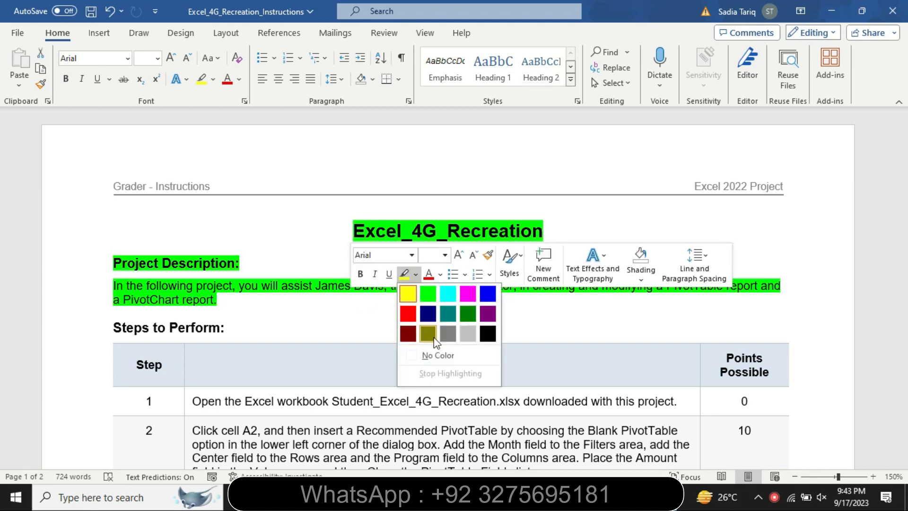
click(429, 354)
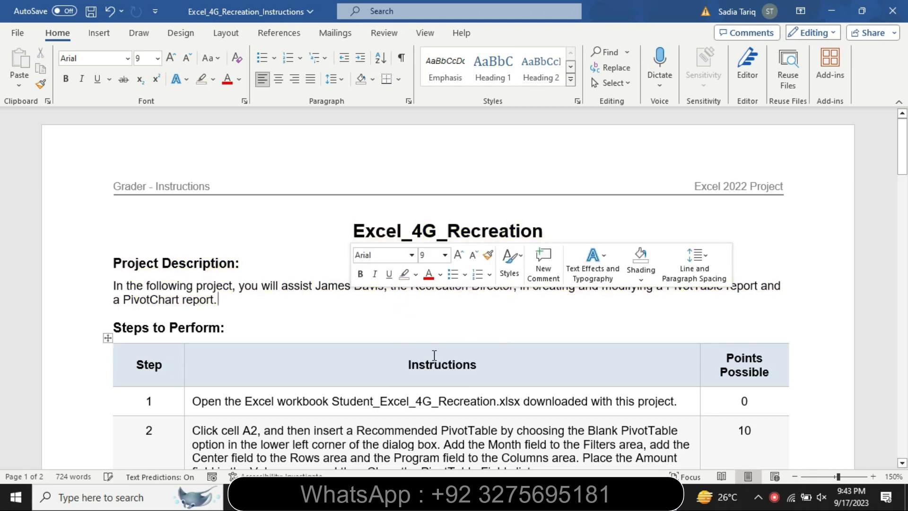
Step: Highlight the step 1 instruction in the table in yellow
click(189, 410)
click(256, 388)
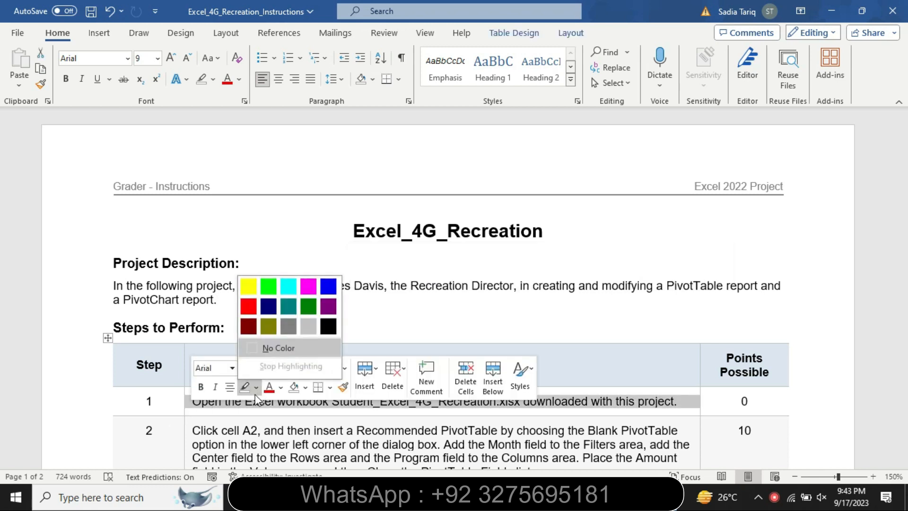
click(252, 283)
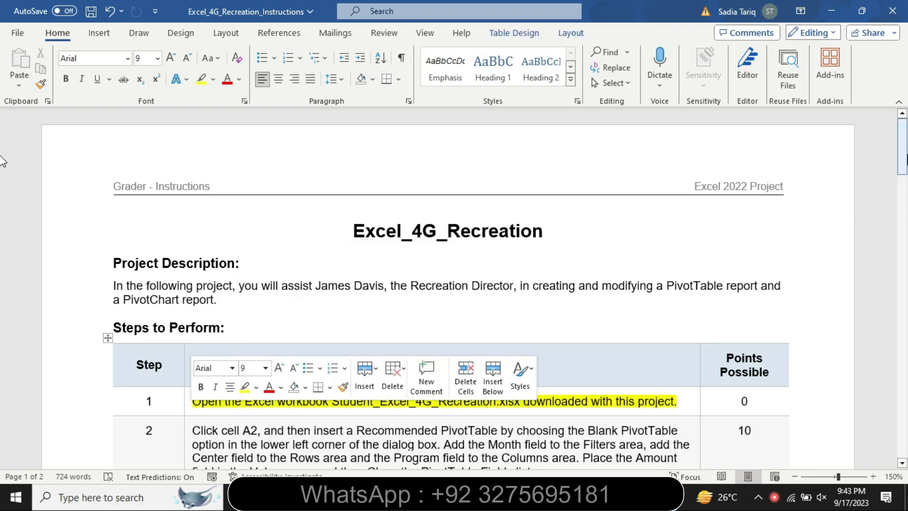
scroll(3, 178, down, 3)
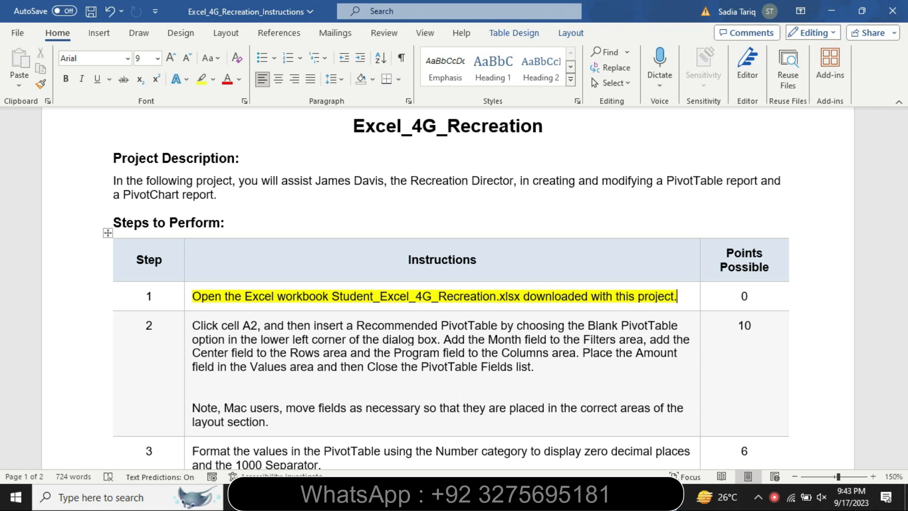
Step: Switch to Excel to look over the Program Revenue worksheet, and return to the Word instructions
key(alt+Tab)
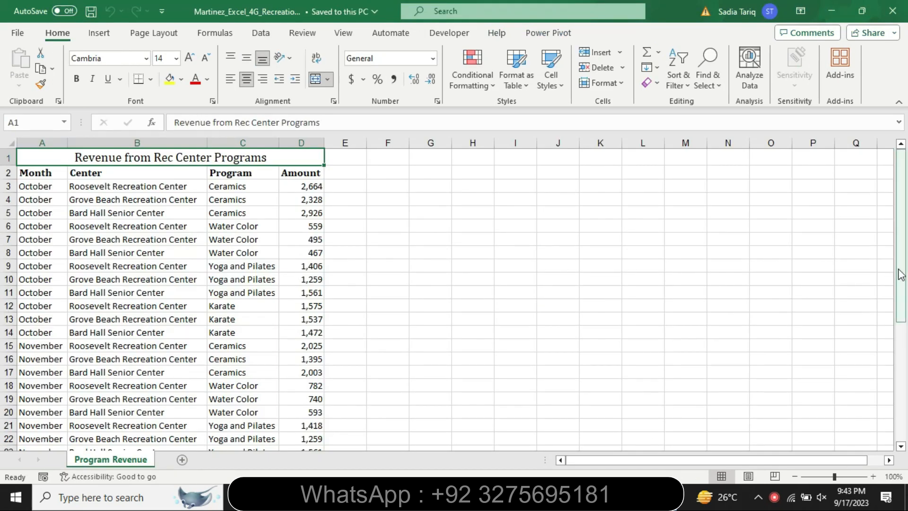
drag(901, 274, 906, 237)
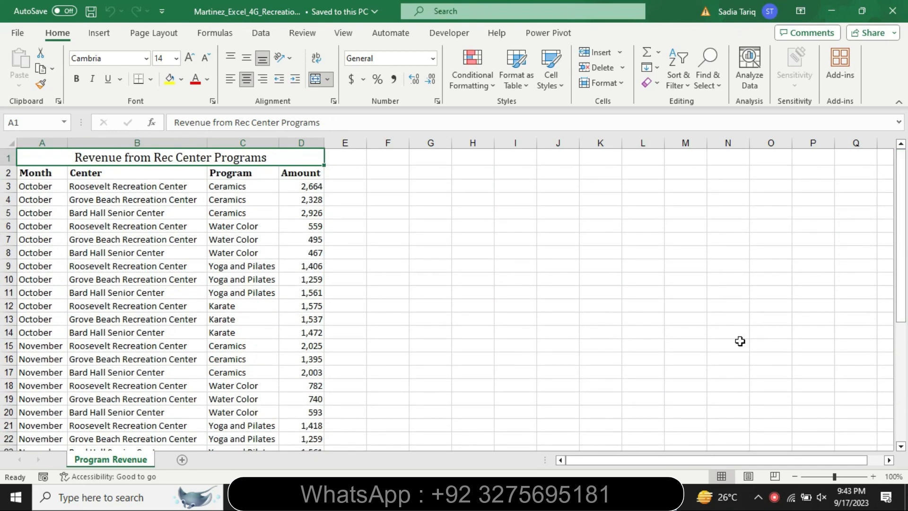
key(alt+Tab)
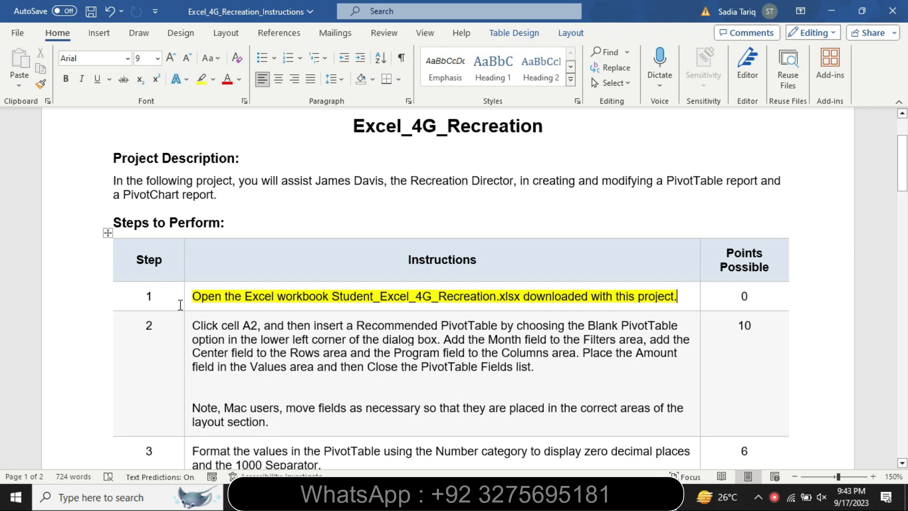
Step: Remove the yellow highlighting from the step 1 instruction
click(184, 306)
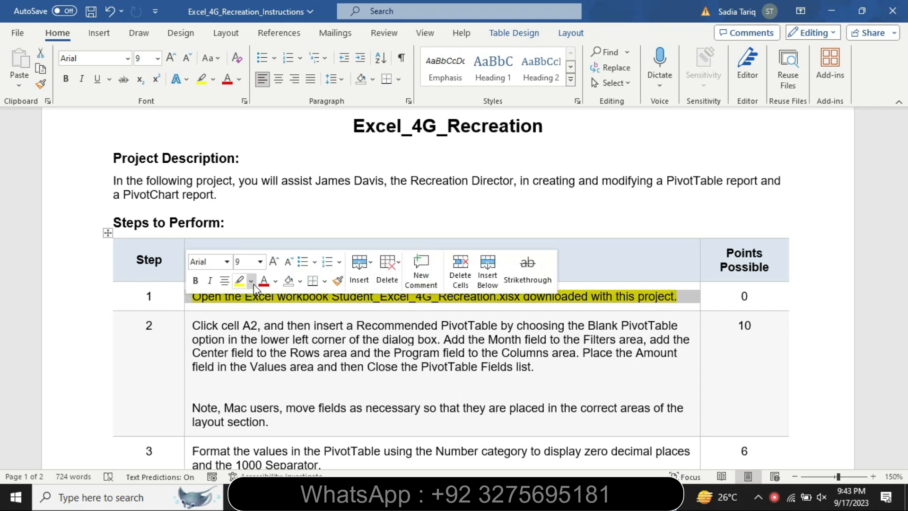
click(251, 281)
click(276, 364)
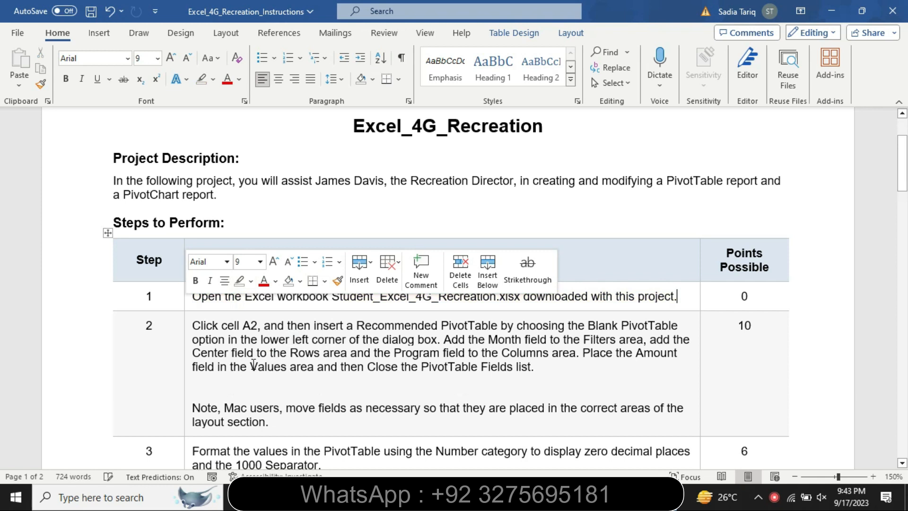
Step: Set the step 2 instruction text to 12 pt and highlight it in turquoise
click(190, 371)
click(265, 327)
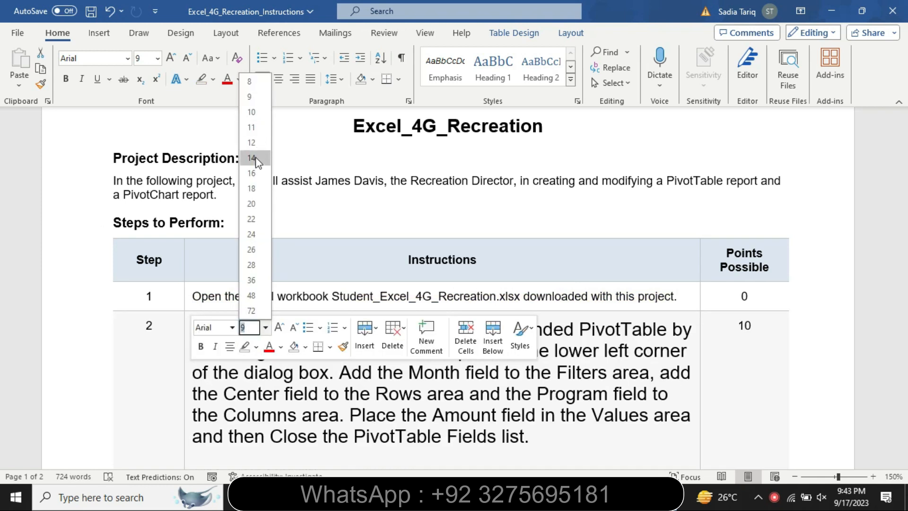
click(253, 143)
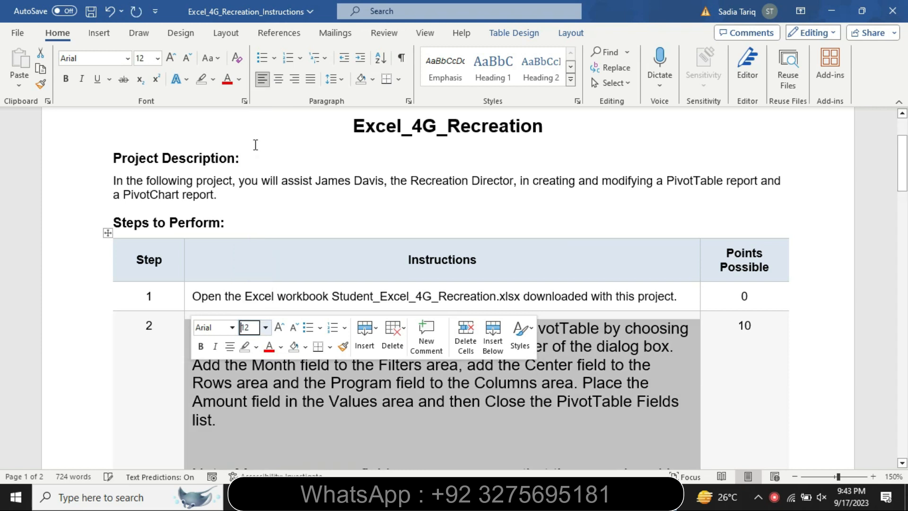
click(255, 349)
click(287, 369)
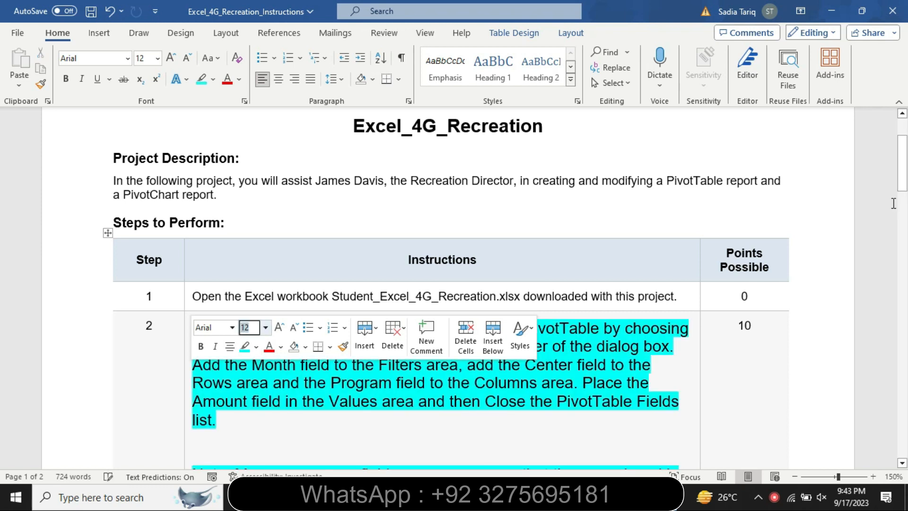
drag(906, 162, 907, 175)
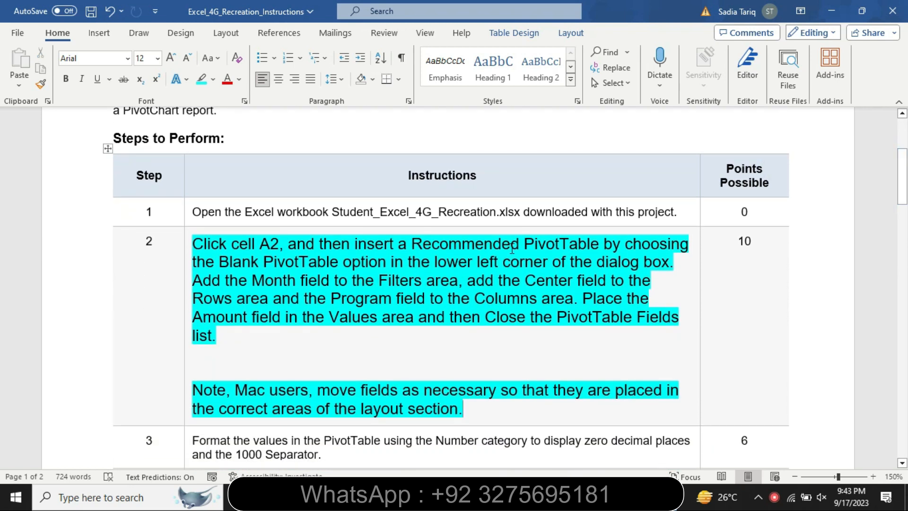
Step: In Excel, insert a blank PivotTable from Recommended PivotTables, using cell A2 of the Program Revenue sheet as the starting cell
drag(193, 244, 687, 259)
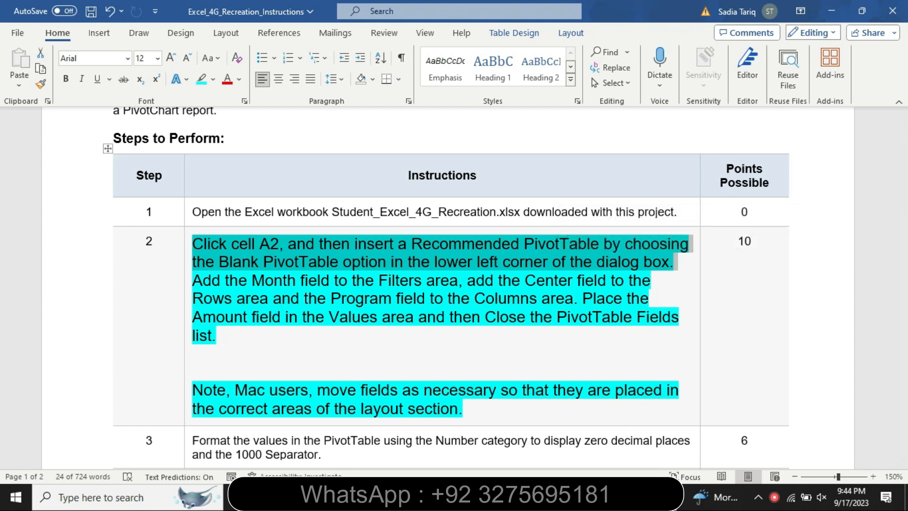
key(alt+Tab)
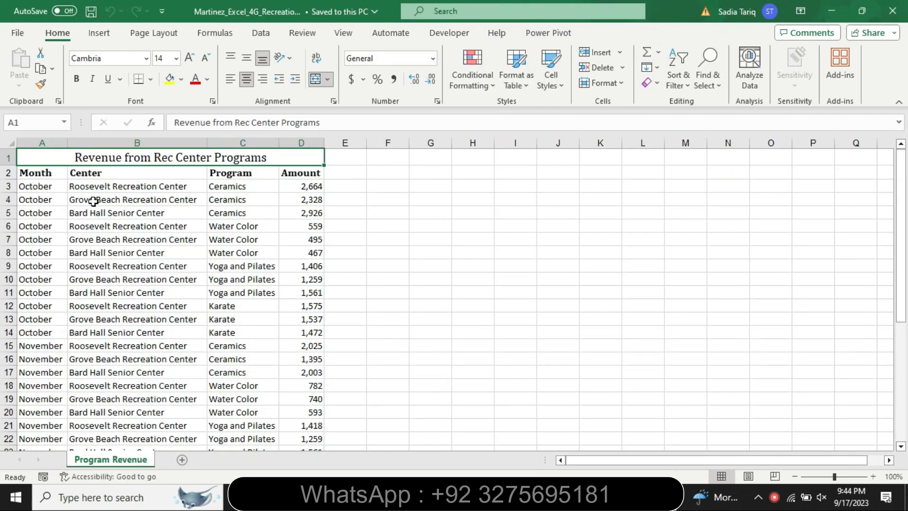
click(43, 174)
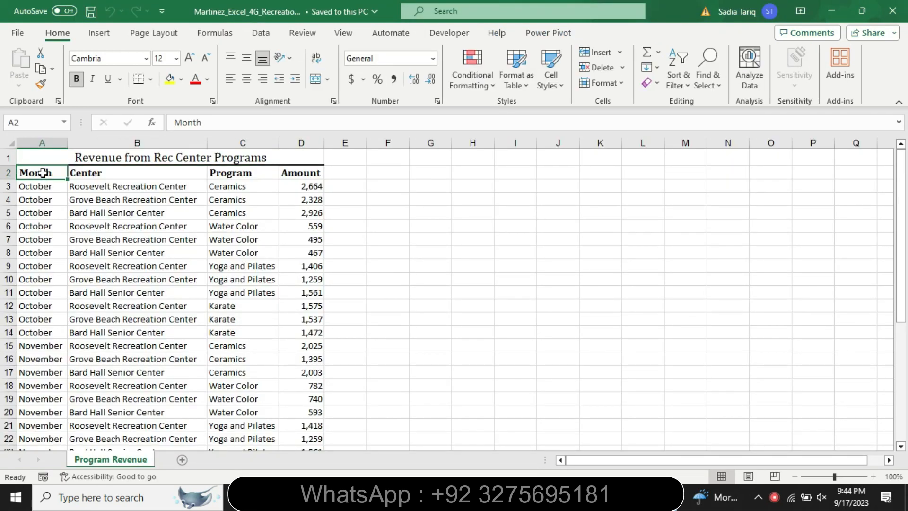
key(alt+Tab)
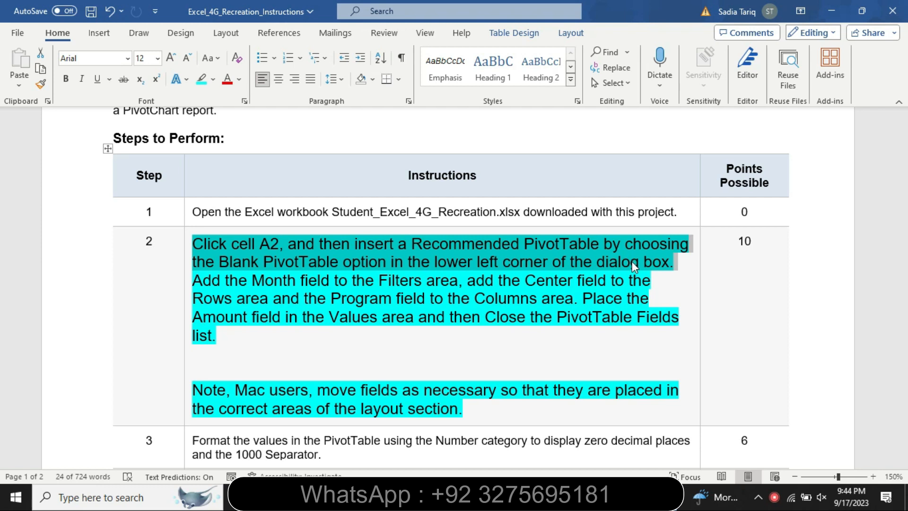
click(579, 497)
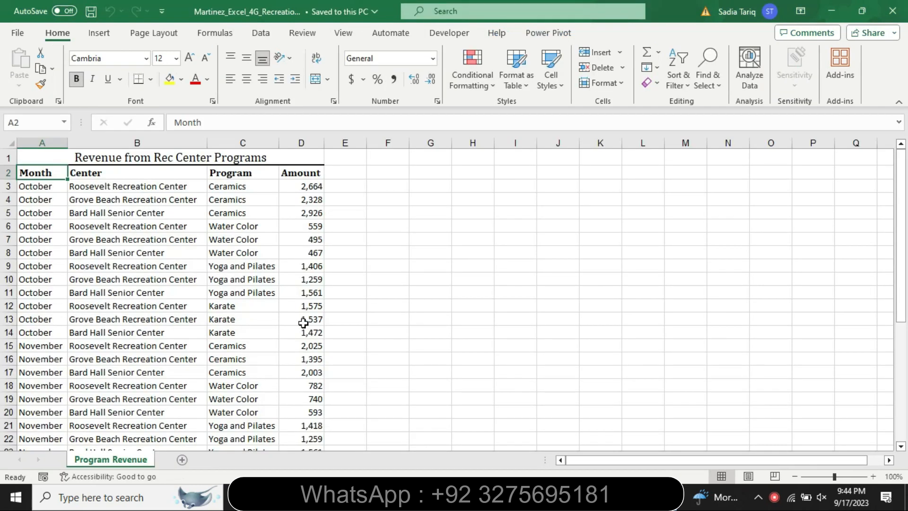
click(99, 34)
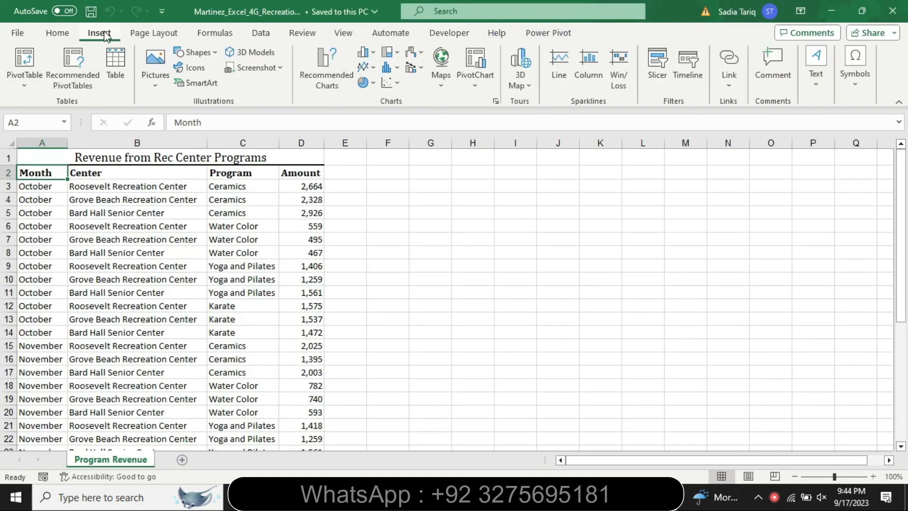
click(72, 85)
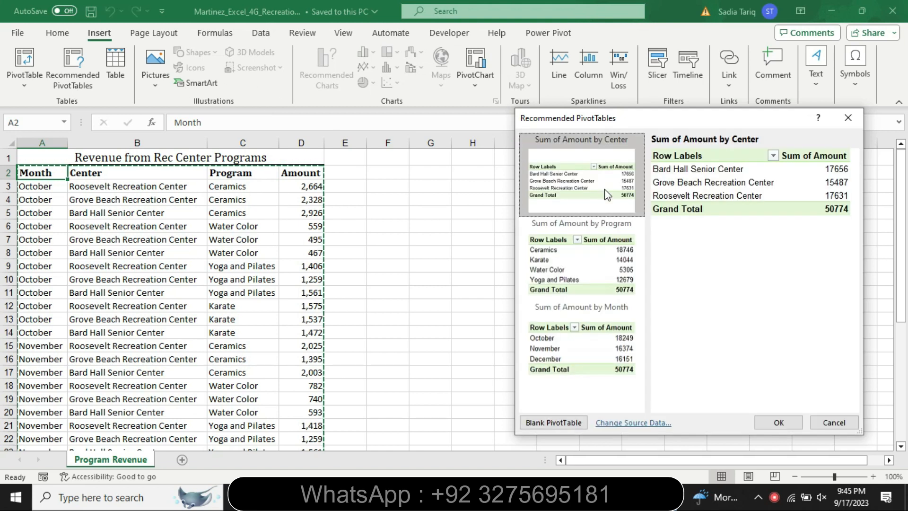
click(556, 423)
Step: Consult the step 2 sentence in Word about placing the Month and Center fields, and return to Excel
click(563, 497)
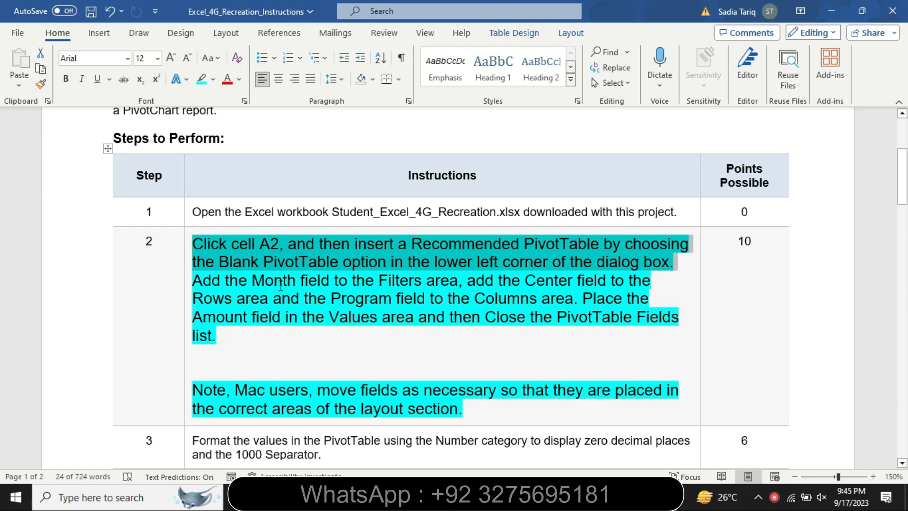
drag(213, 280, 653, 283)
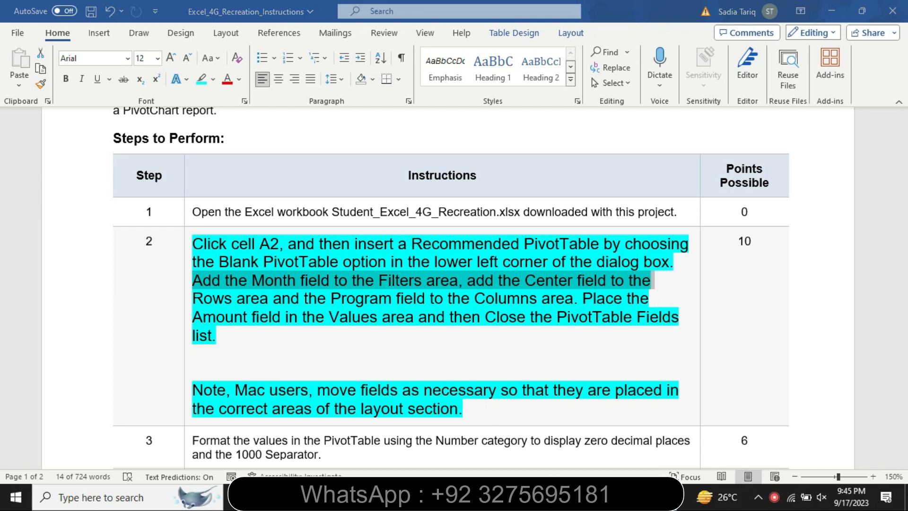
key(alt+Tab)
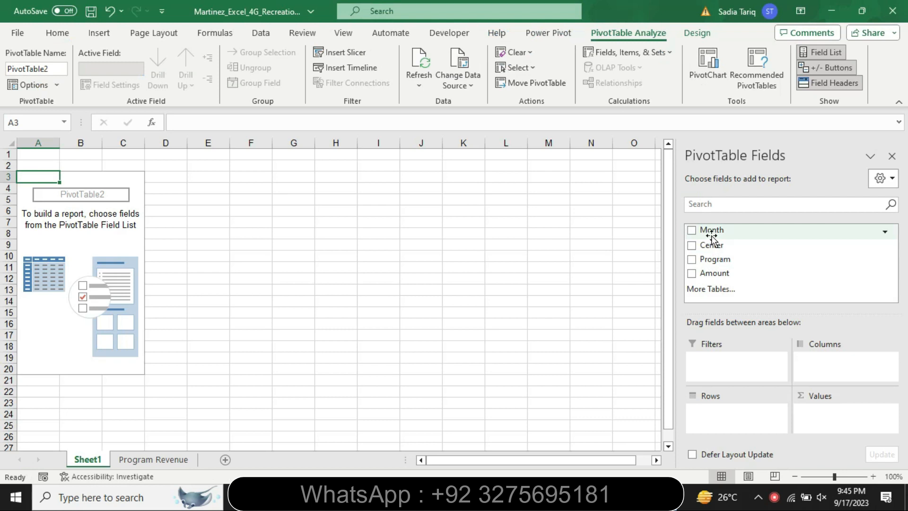
drag(711, 235, 714, 362)
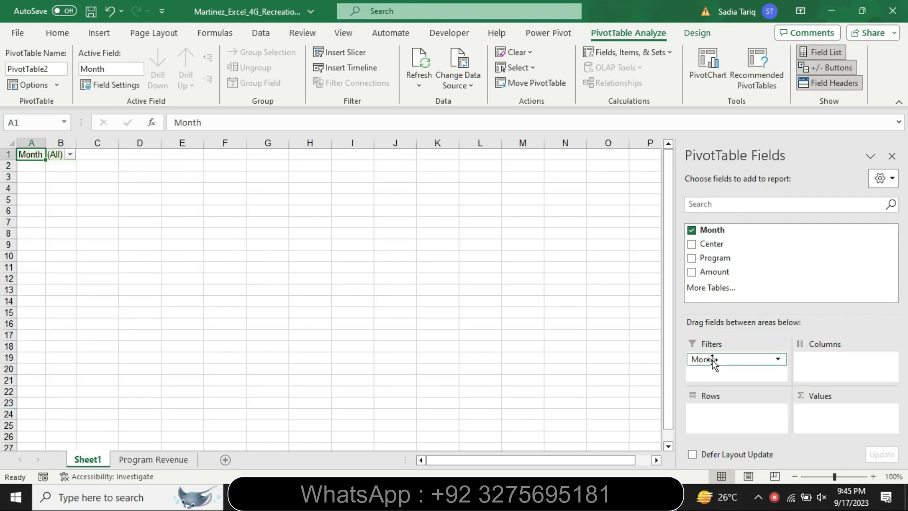
drag(672, 347, 671, 376)
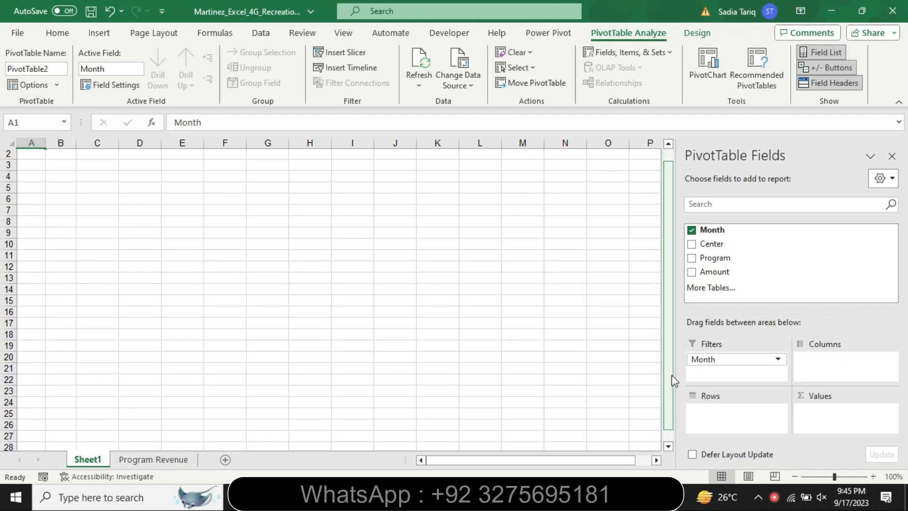
key(ctrl+z)
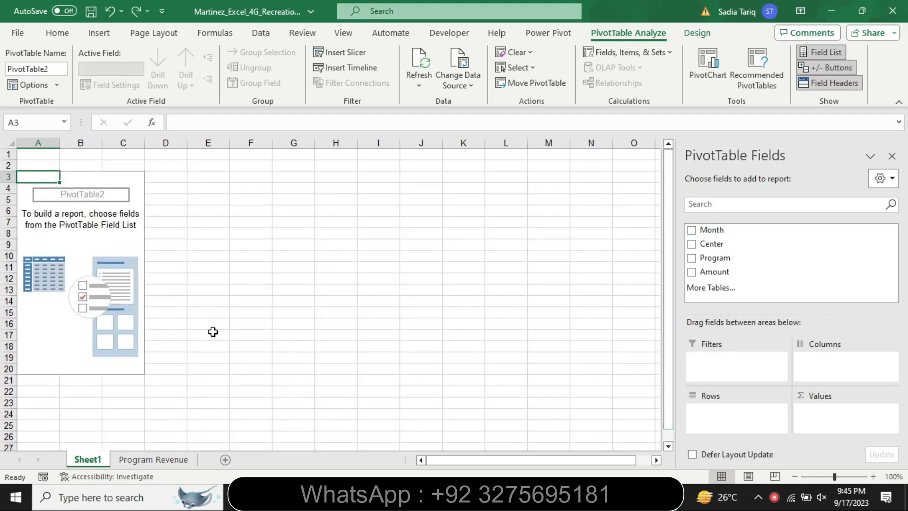
Step: Add the Month field to the PivotTable's Filters area and the Center field to its Rows area, following the Word instructions
click(76, 211)
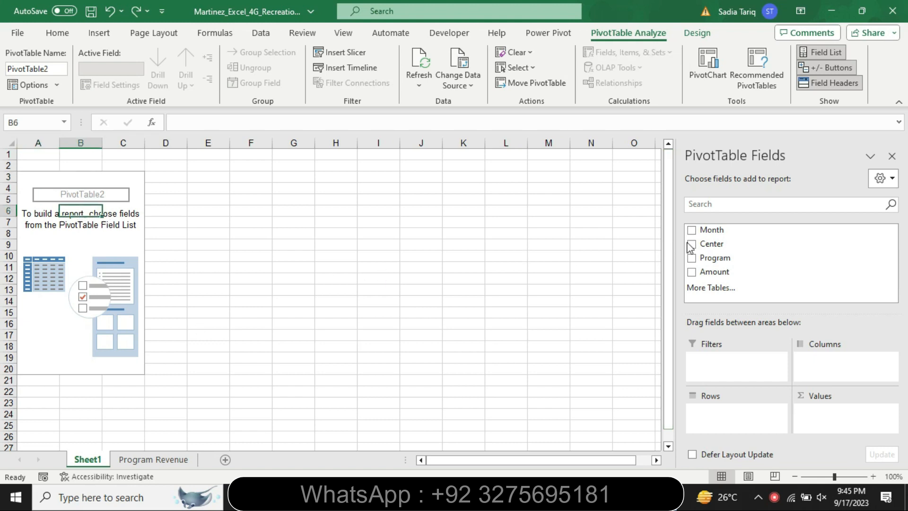
drag(702, 231, 715, 361)
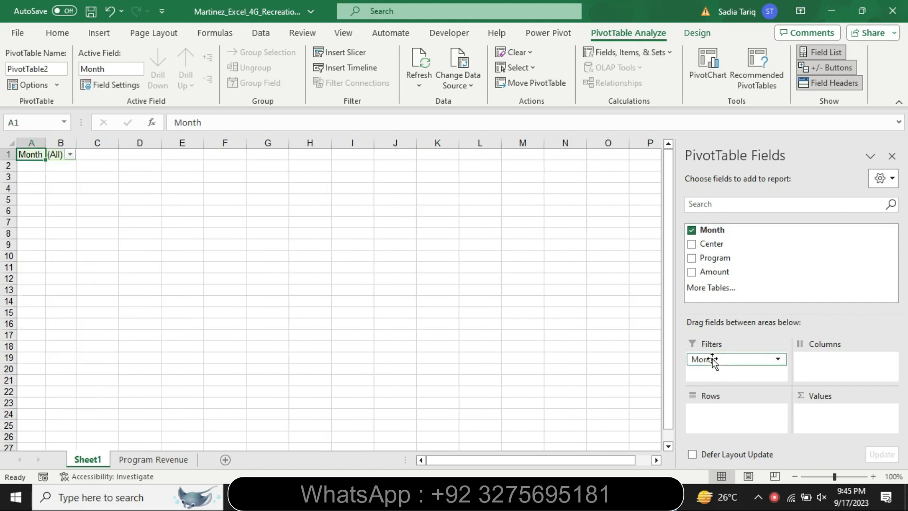
key(alt+Tab)
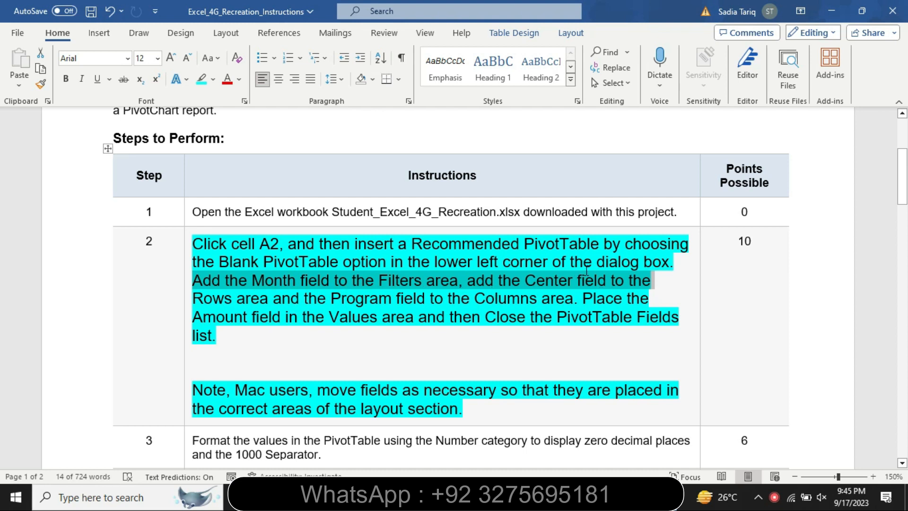
click(541, 278)
drag(528, 280, 283, 299)
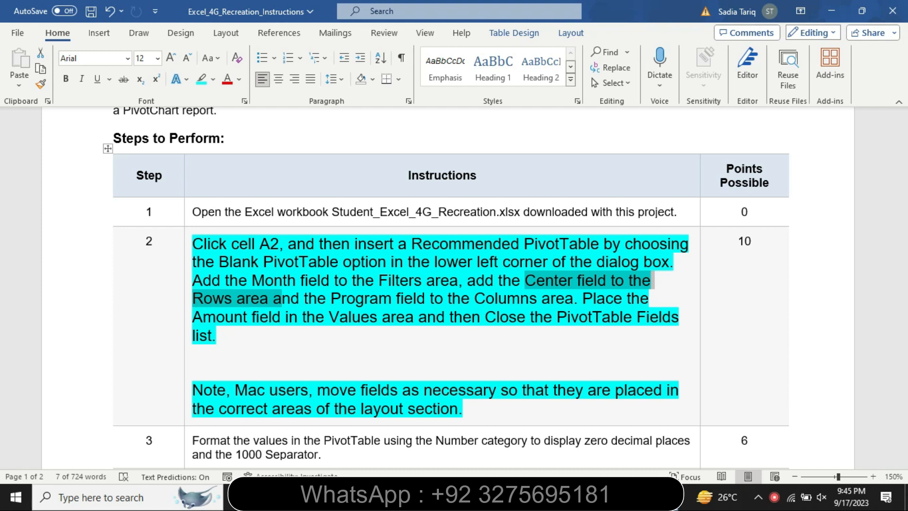
key(alt+Tab)
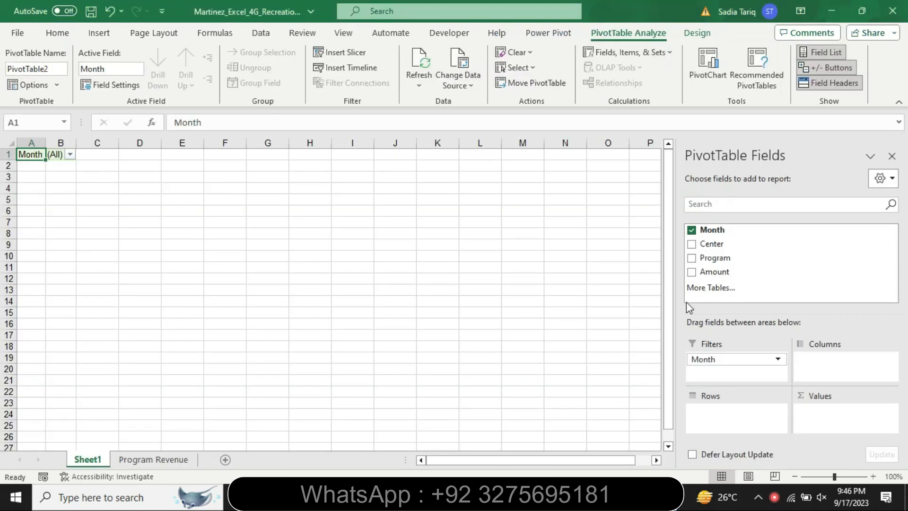
drag(707, 243, 712, 411)
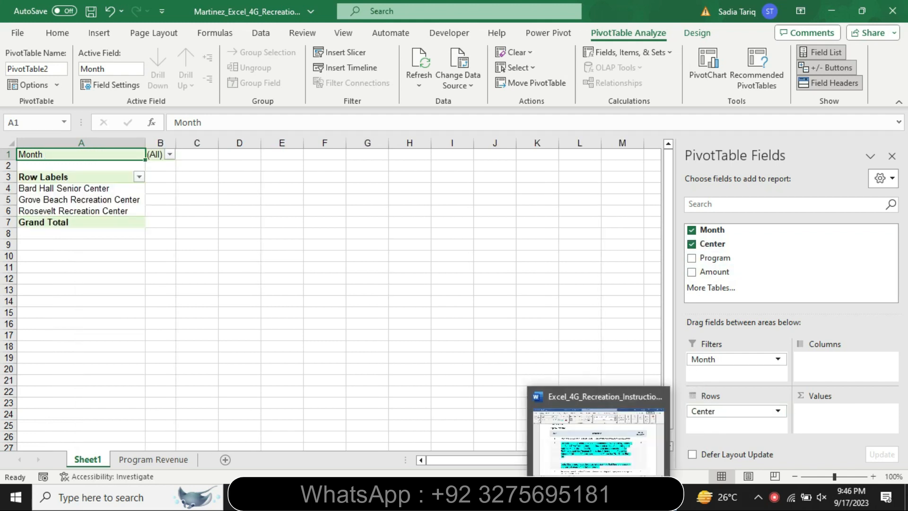
Step: Check the Word instruction about the Program field, and in Excel add Program to the PivotTable's Columns area
click(600, 497)
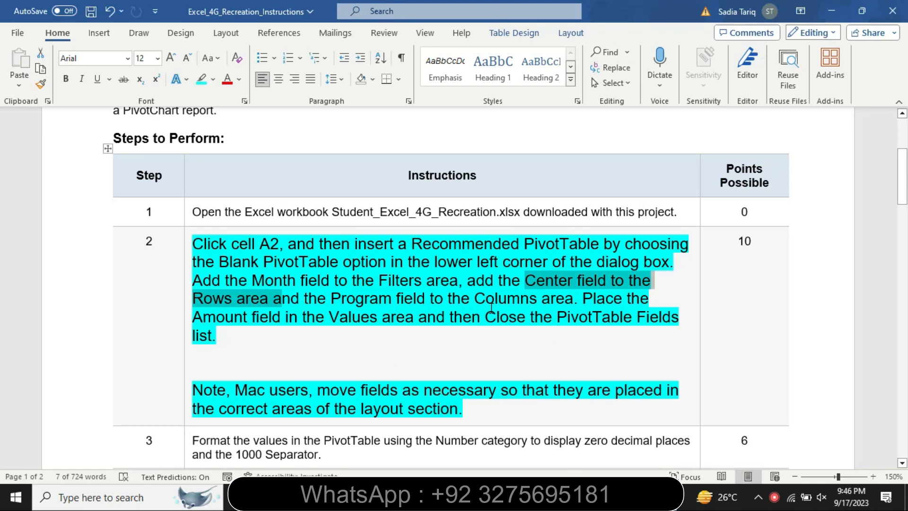
drag(331, 298, 586, 299)
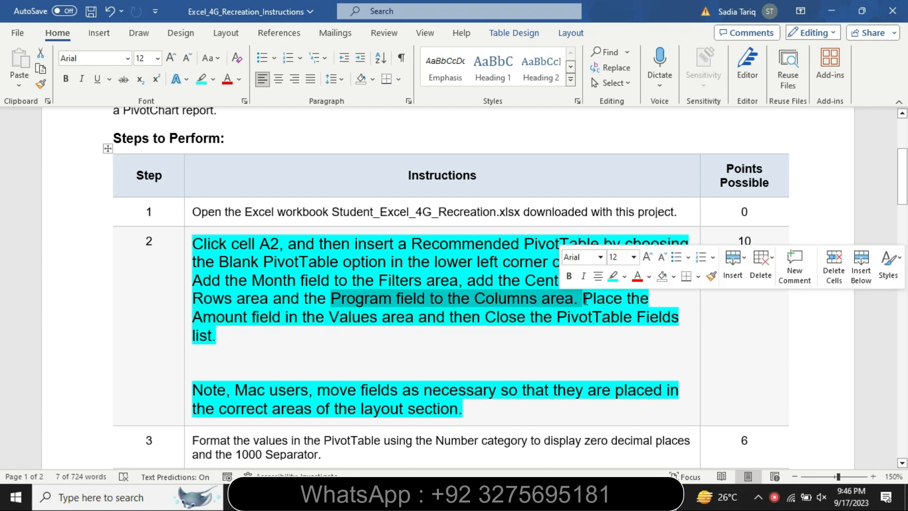
click(632, 497)
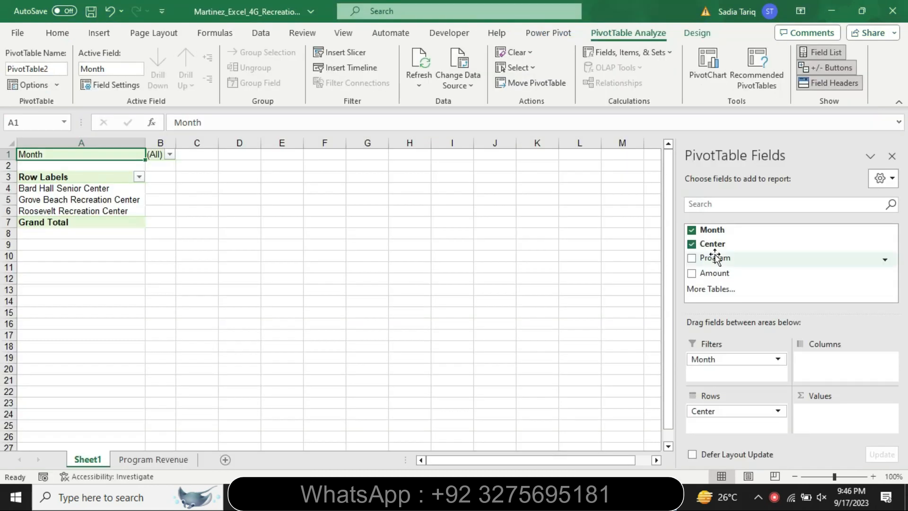
drag(791, 351, 841, 361)
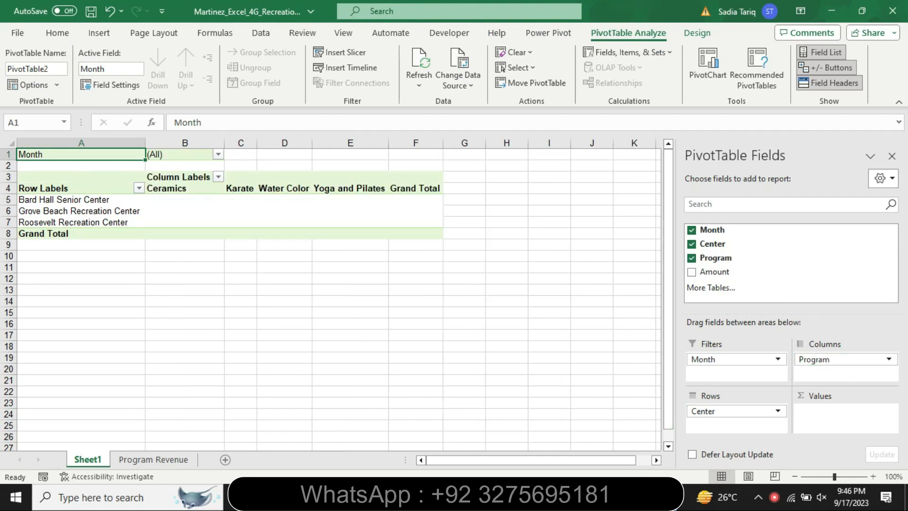
Step: Check the Word instruction about the Amount field, and in Excel add Amount to the PivotTable's Values area
key(alt+Tab)
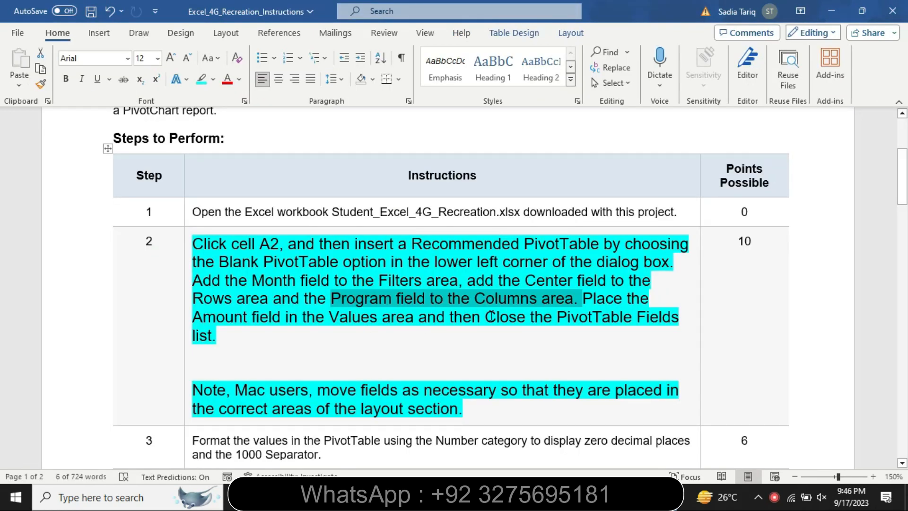
drag(234, 312, 483, 317)
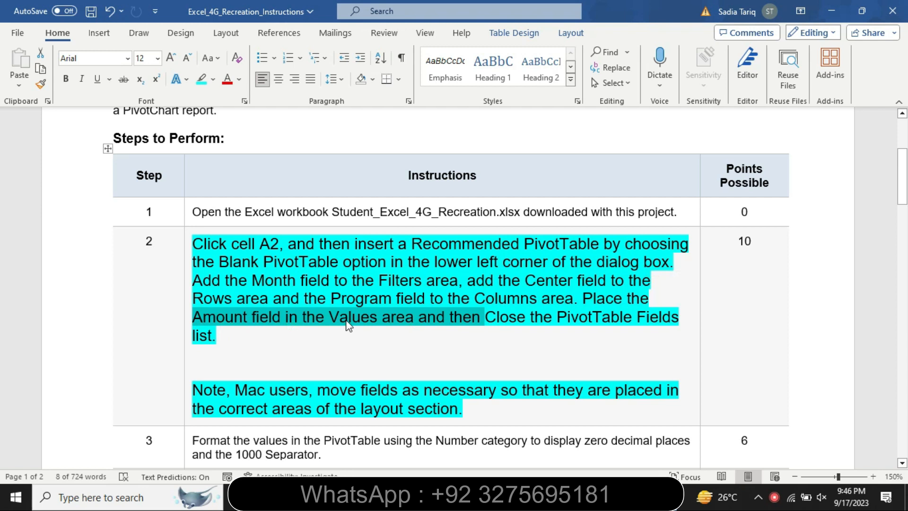
key(alt+Tab)
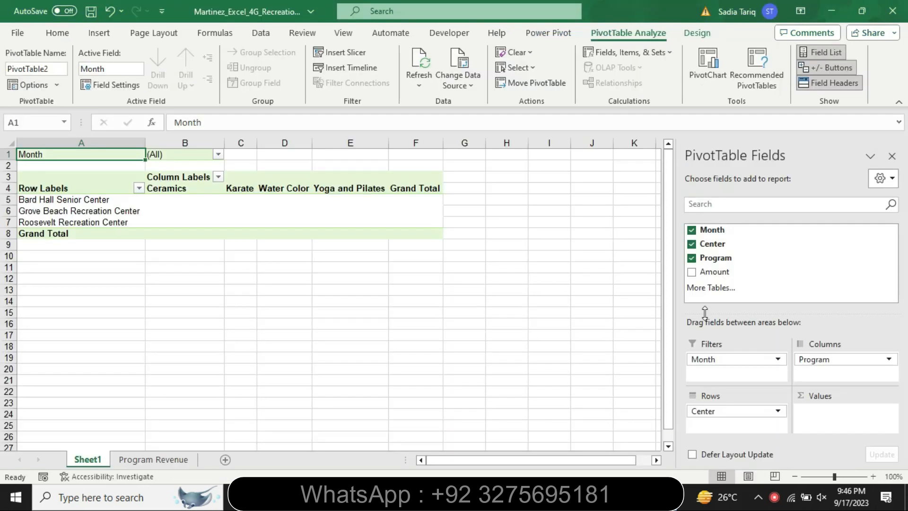
drag(712, 271, 820, 418)
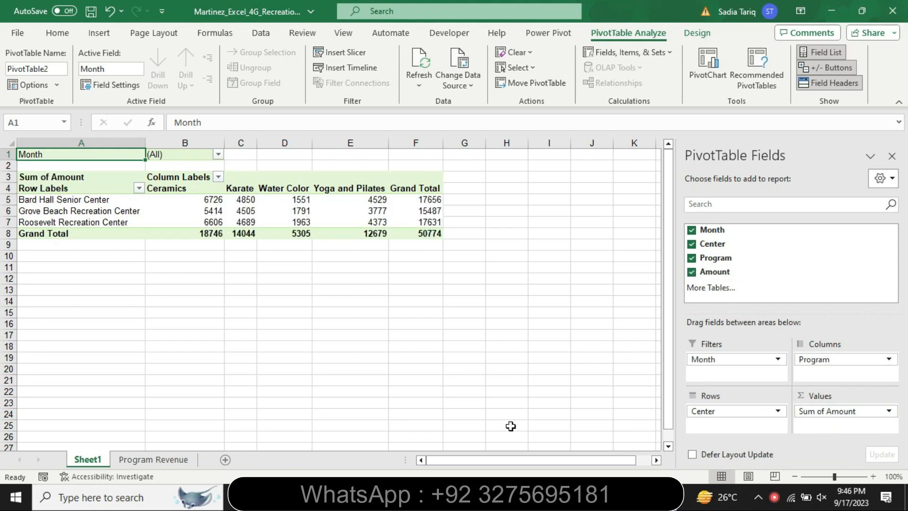
Step: Read the last sentence part of step 2 in Word, and close the PivotTable Fields list in Excel
click(569, 497)
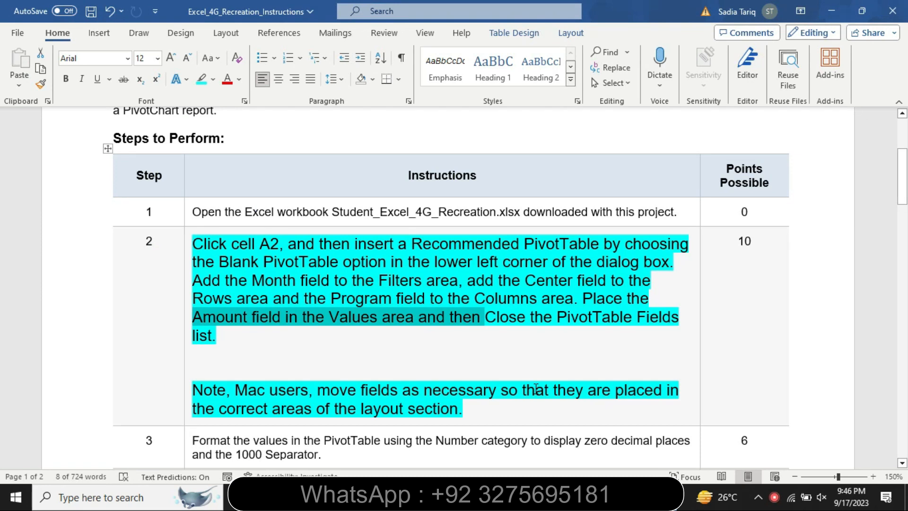
click(491, 328)
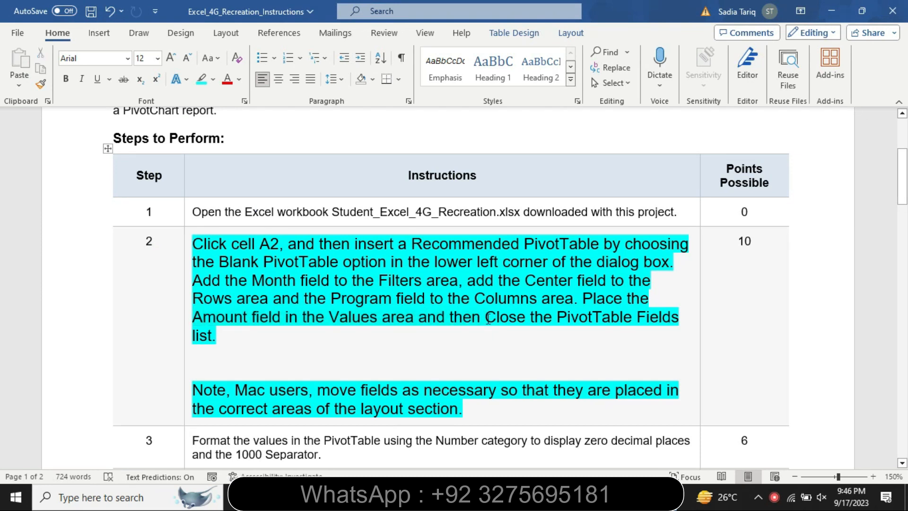
drag(491, 326, 588, 339)
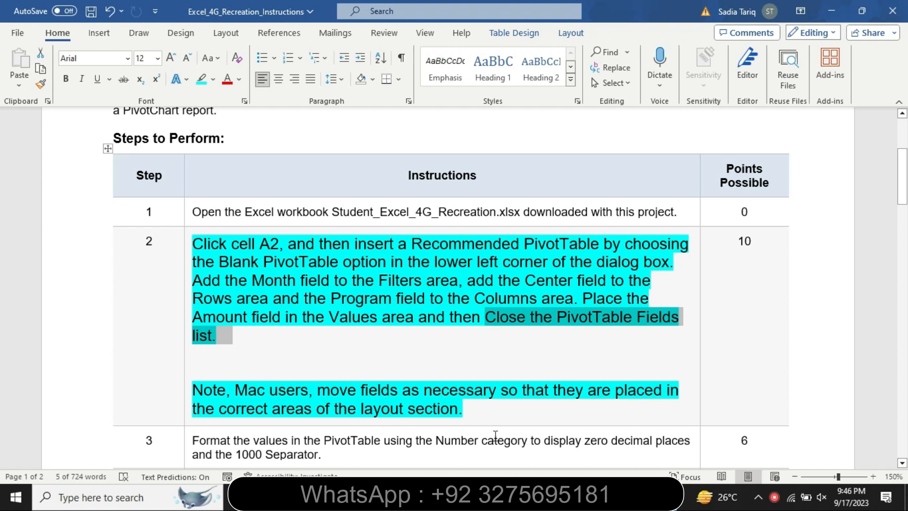
key(alt+Tab)
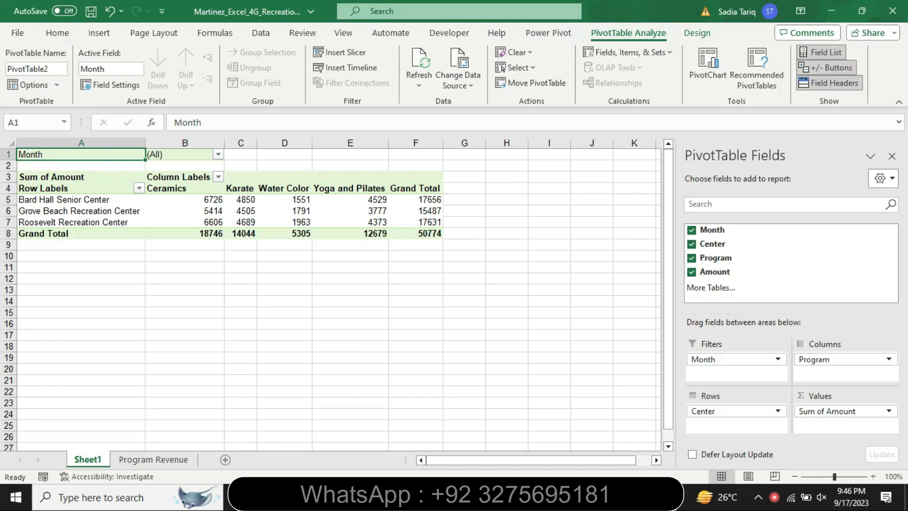
click(895, 159)
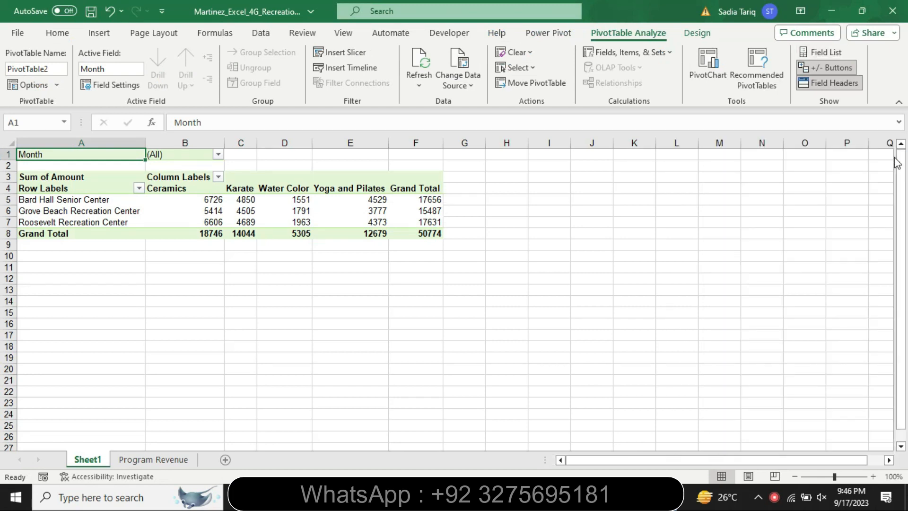
Step: Back in Word, set the completed step 2 instruction text to 9 pt and remove its highlight color
key(alt+Tab)
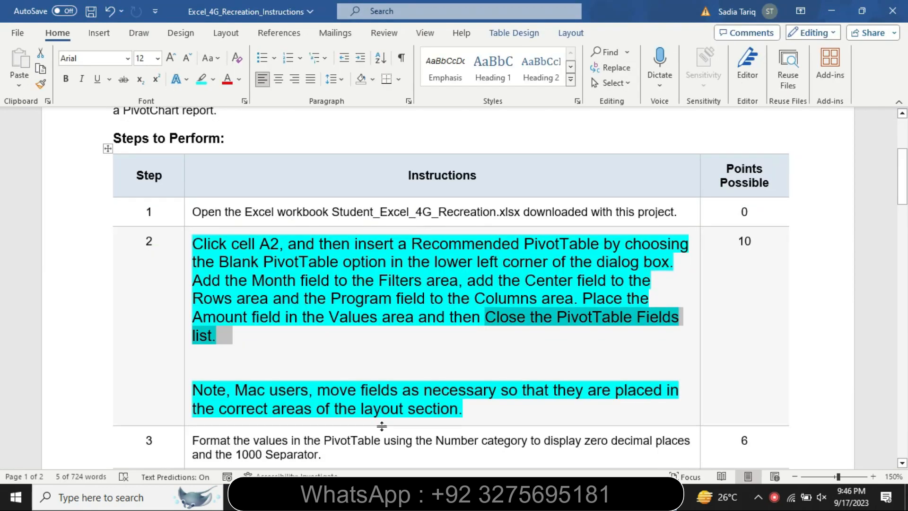
click(184, 382)
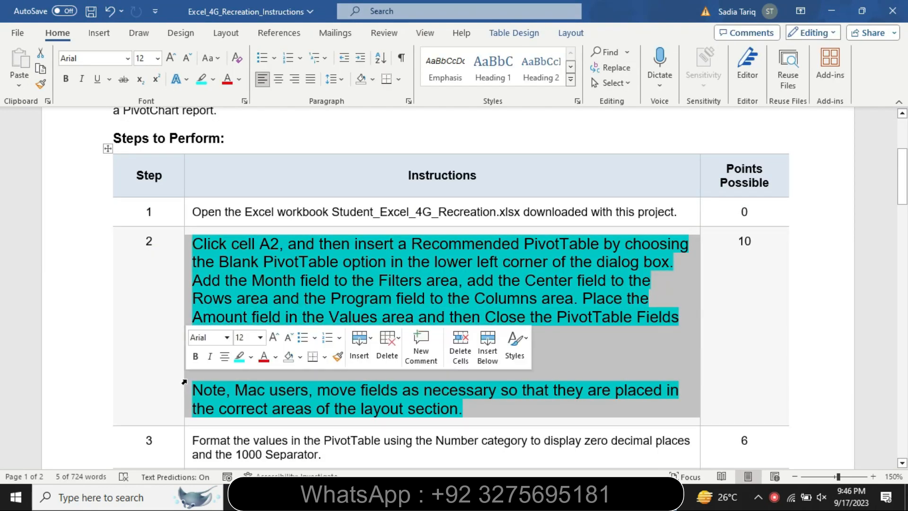
click(260, 337)
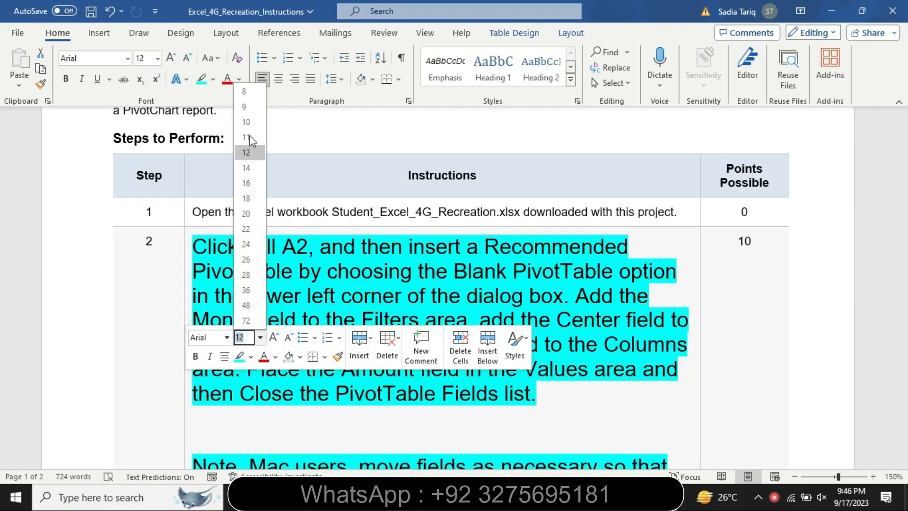
click(246, 105)
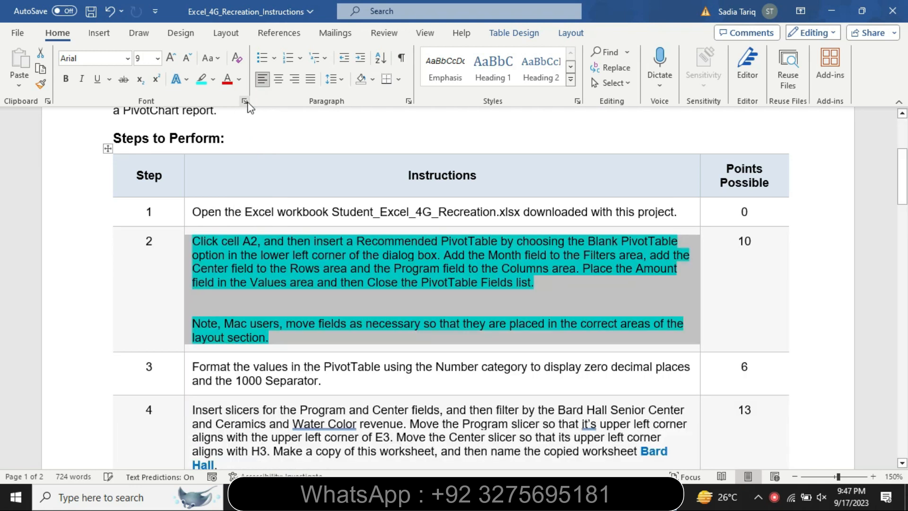
click(213, 79)
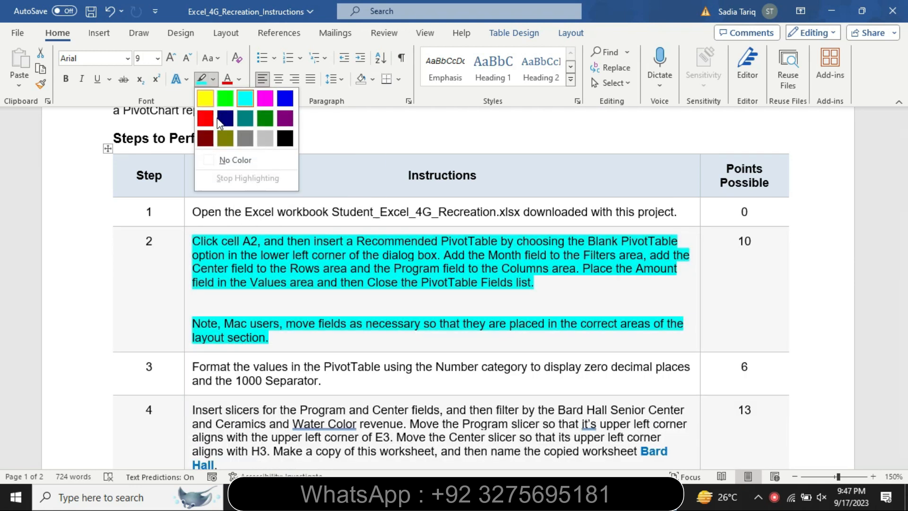
click(230, 166)
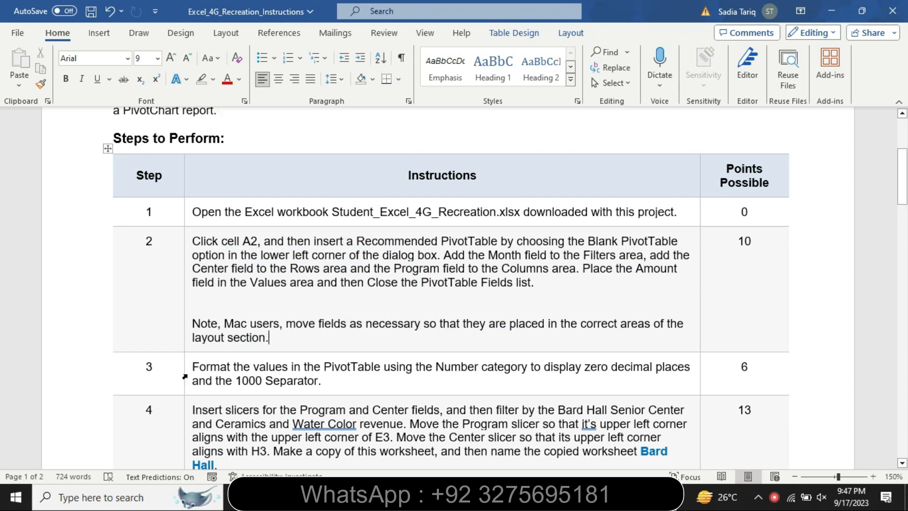
Step: Set the step 3 instruction text to 16 pt and highlight it in yellow
click(187, 377)
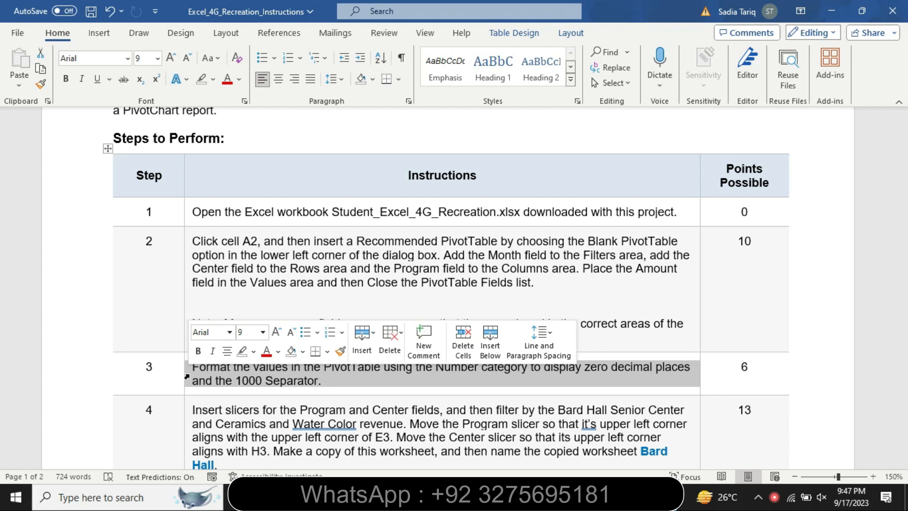
click(262, 332)
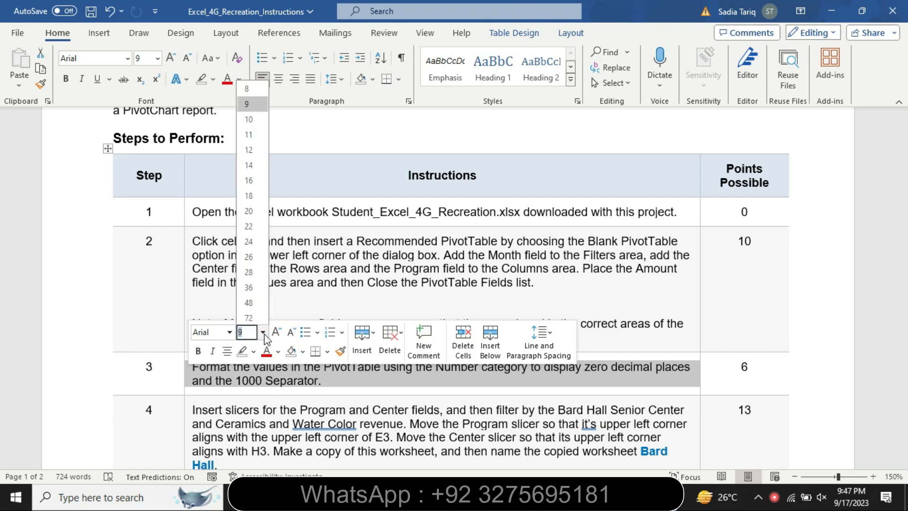
click(248, 178)
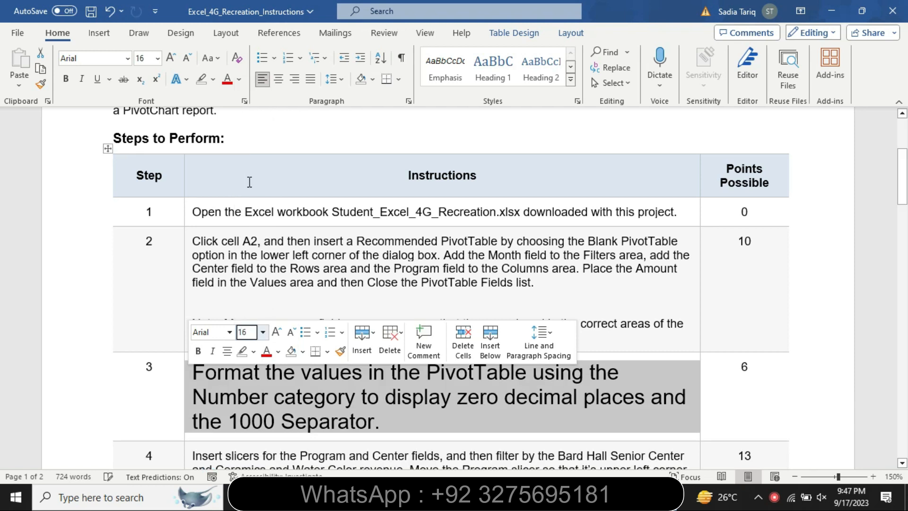
click(254, 351)
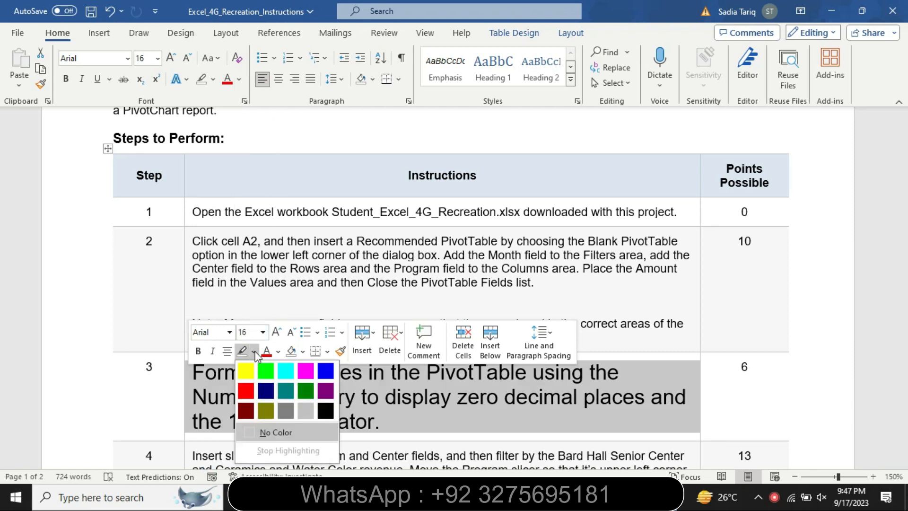
click(251, 372)
scroll(2, 196, down, 3)
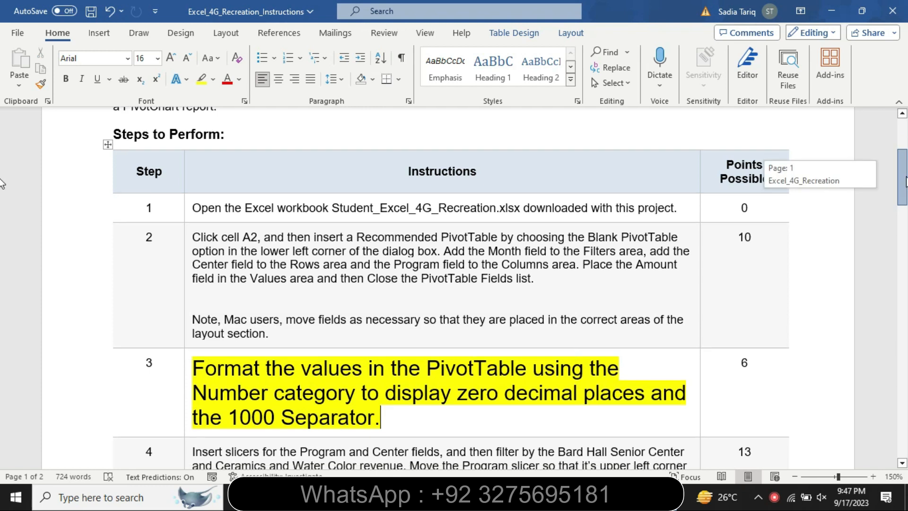
Step: Change the highlight color of the step 3 instruction text to turquoise
click(201, 275)
drag(201, 275, 406, 317)
click(466, 294)
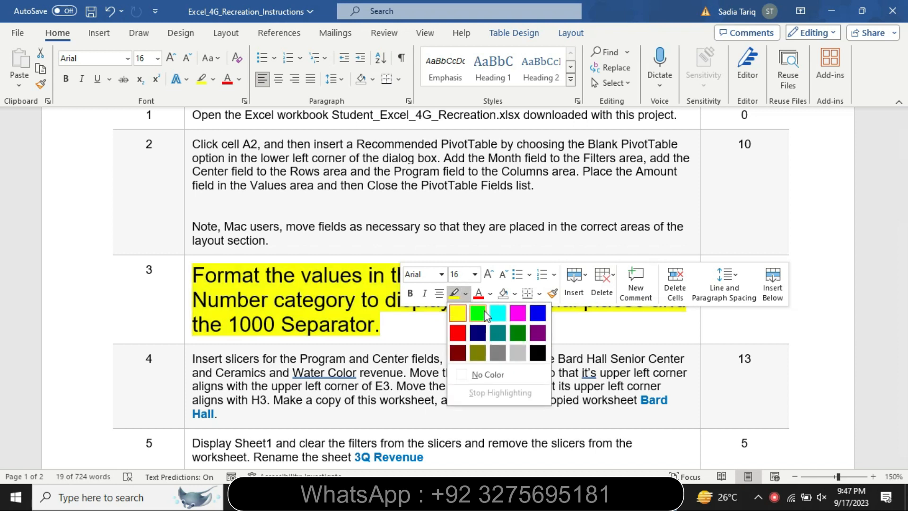
click(458, 308)
click(229, 259)
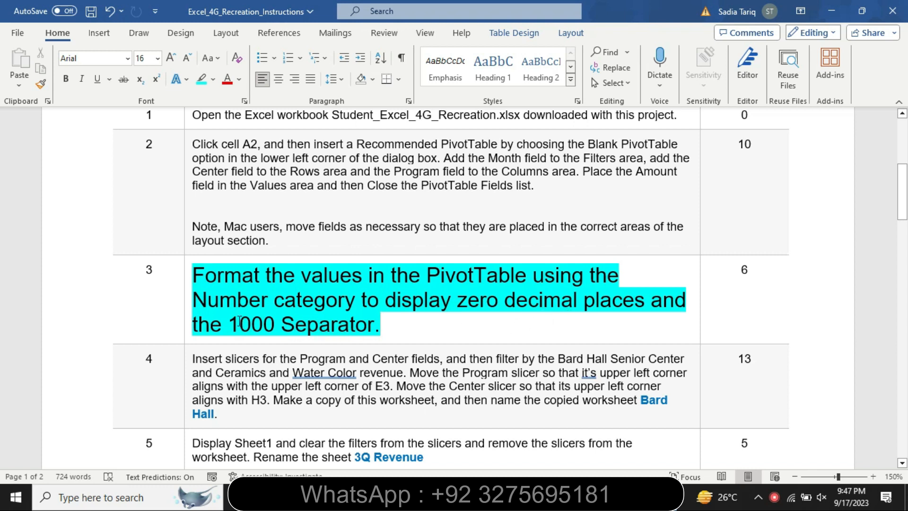
Step: Review the step 3 instruction about the Number category, decimal places and 1000 Separator, and return to Excel
drag(239, 325, 352, 326)
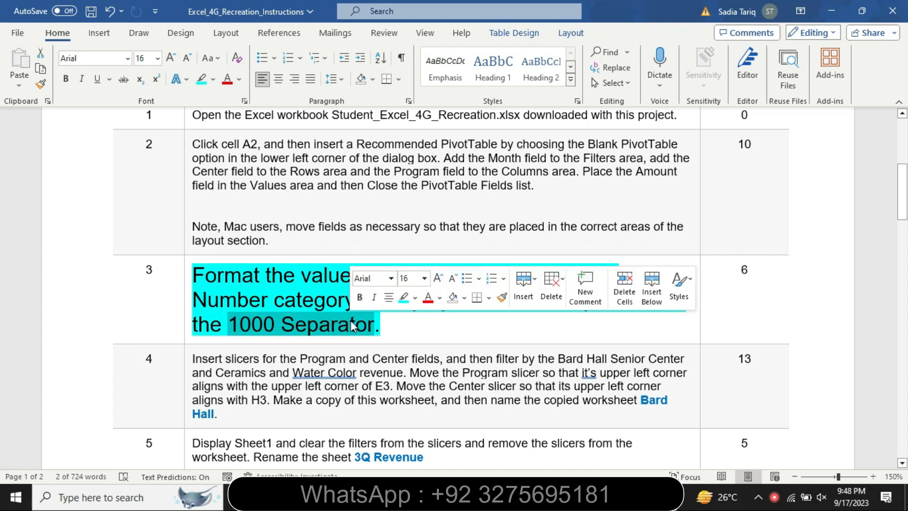
click(250, 293)
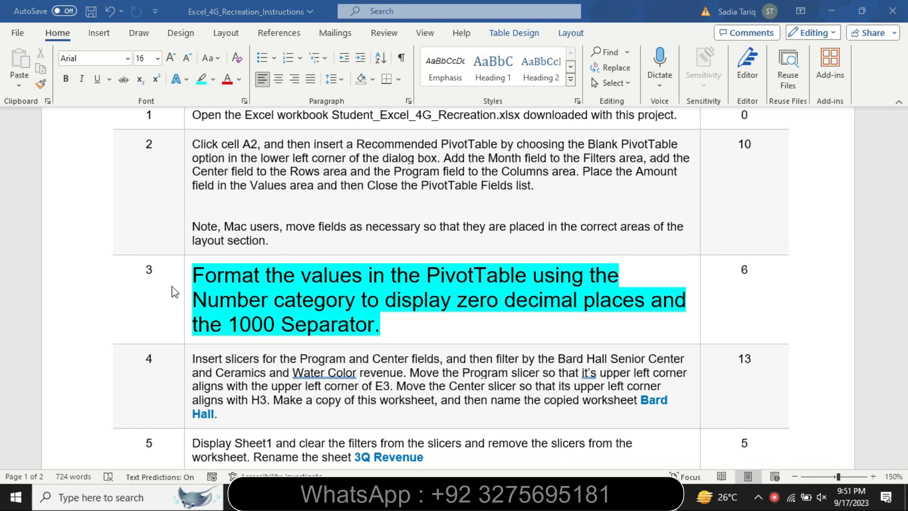
drag(198, 274, 496, 327)
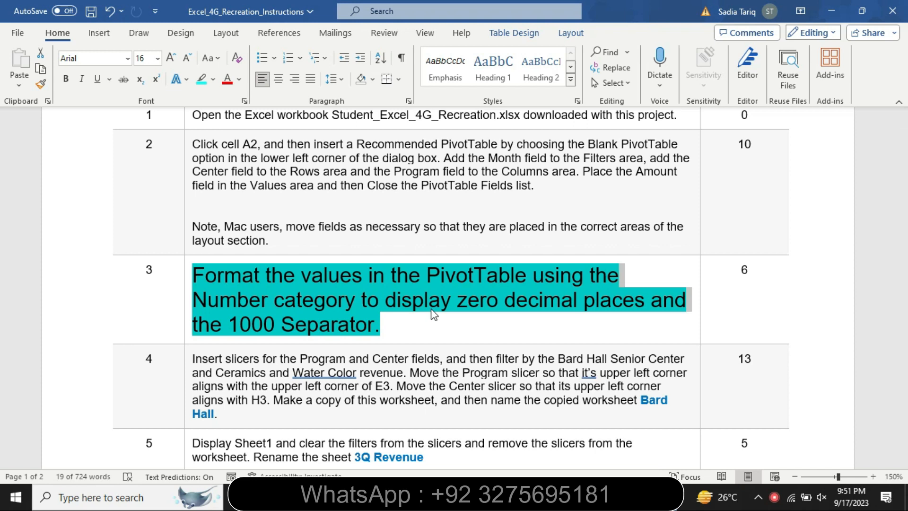
click(610, 497)
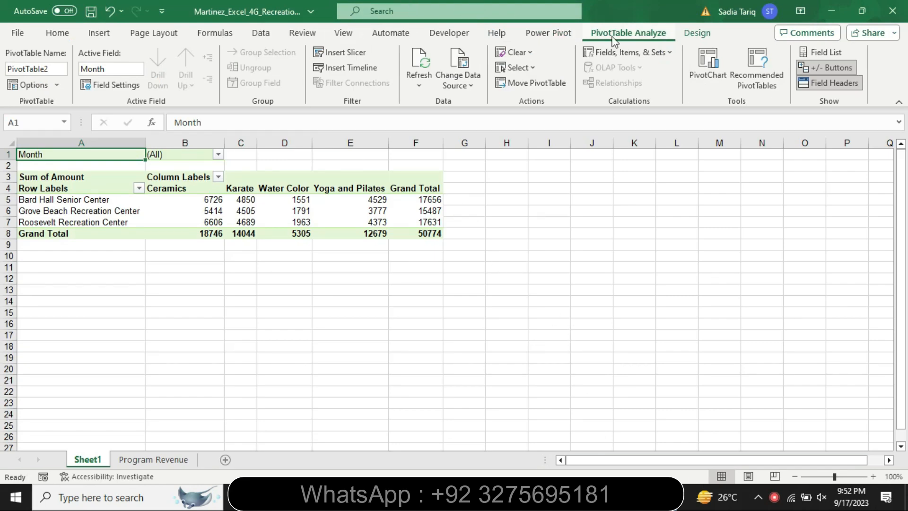
Step: Apply the Number category with 0 decimal places to the PivotTable values and grand totals in B5:F8 in Excel
drag(191, 200, 434, 233)
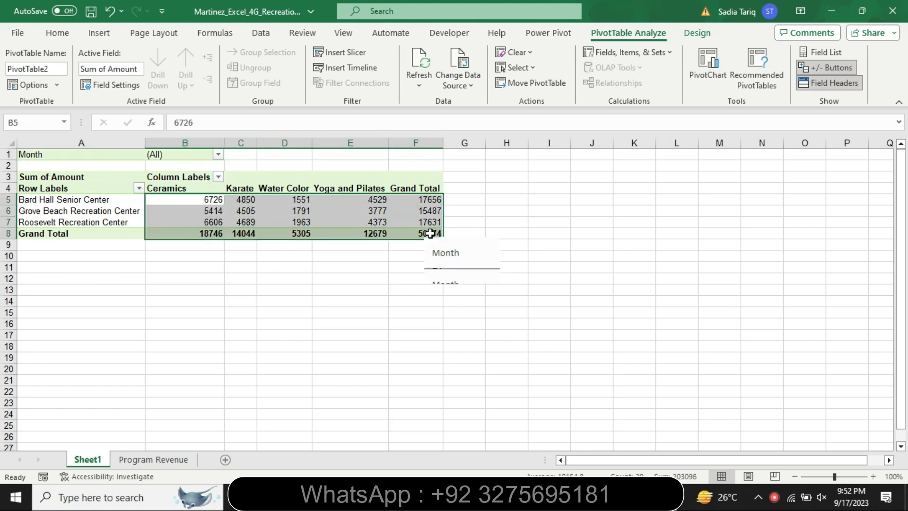
key(alt+Tab)
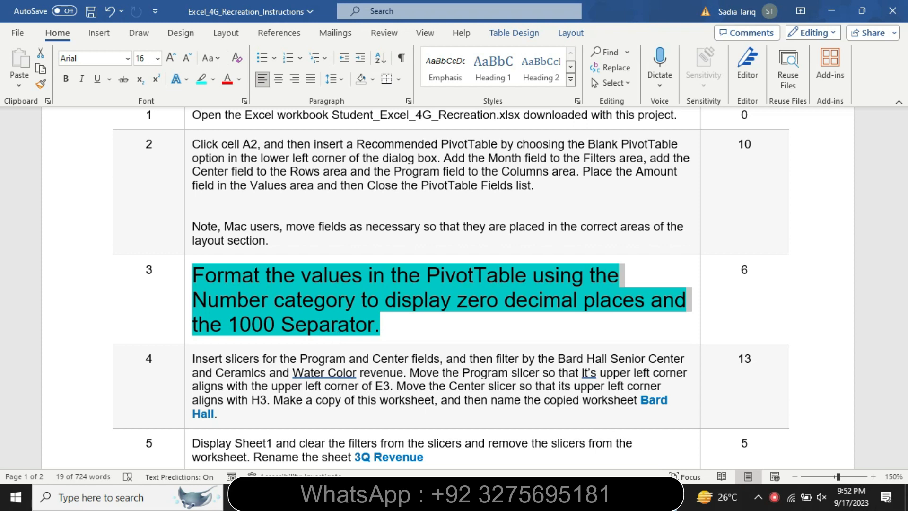
key(alt+Tab)
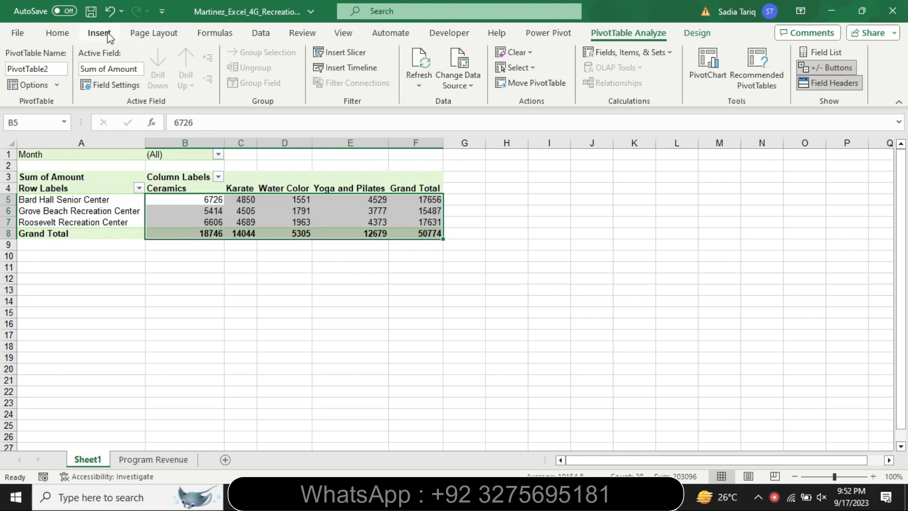
click(57, 33)
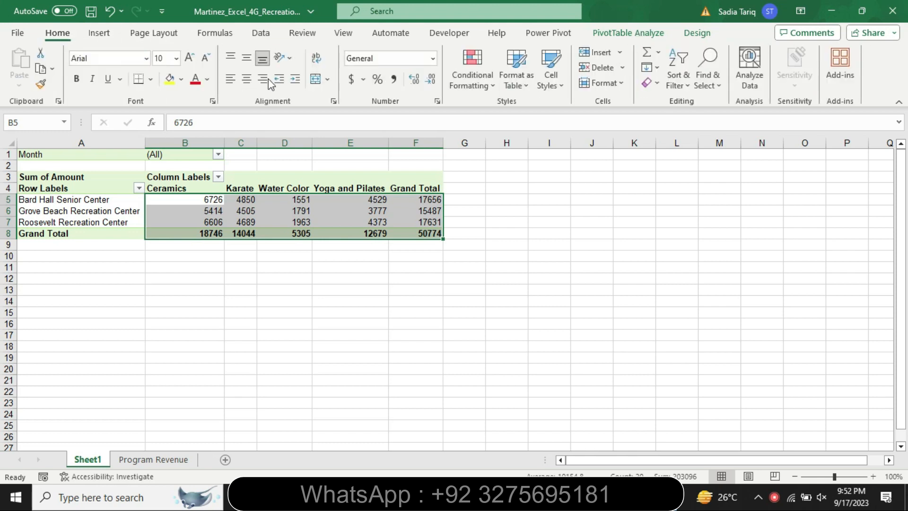
click(437, 101)
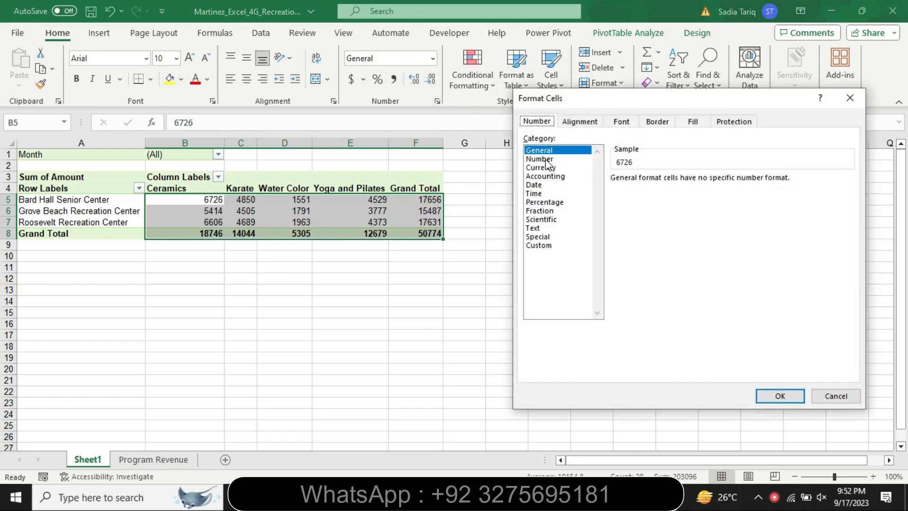
click(539, 159)
click(701, 182)
click(701, 182)
Step: Check the separator requirement in the Word instructions, and turn on the 1000 Separator for the selected PivotTable values in Excel
key(alt+Tab)
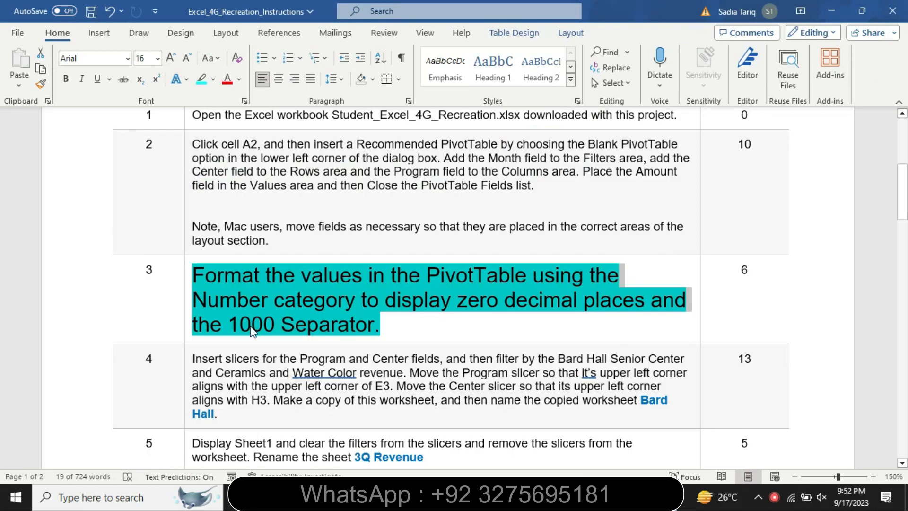
drag(225, 326, 390, 340)
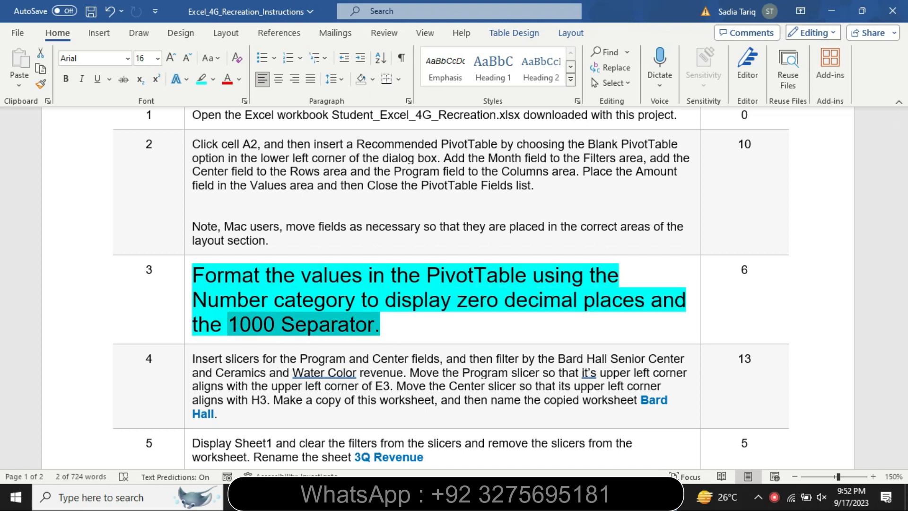
key(alt+Tab)
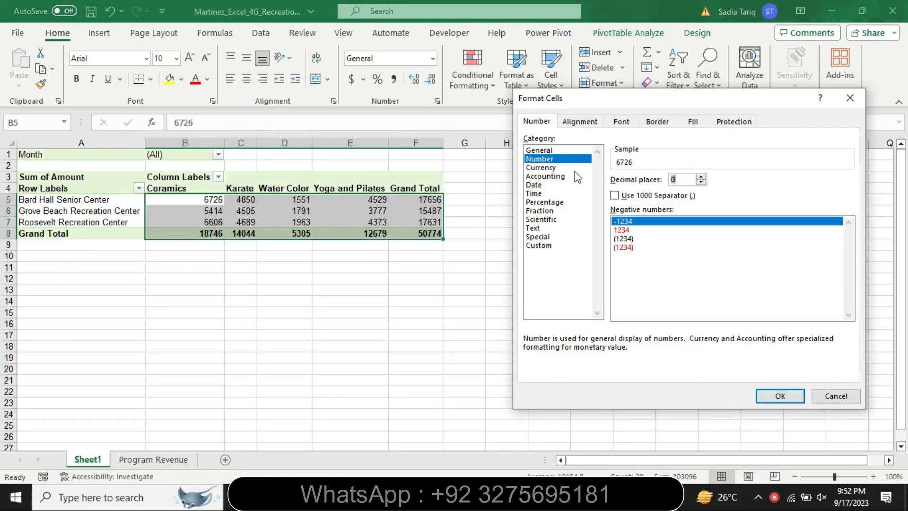
click(615, 195)
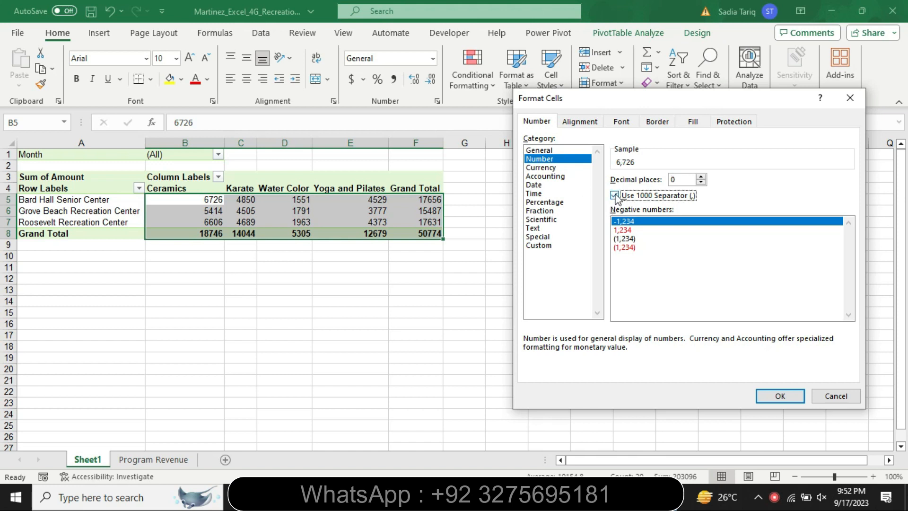
click(776, 395)
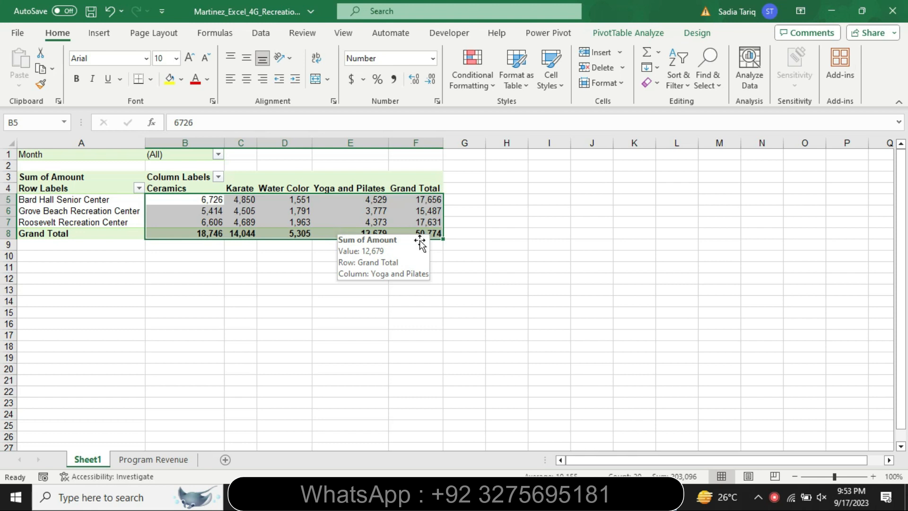
Step: Switch to Word, set the completed step 3 instruction text to 9 pt and remove its highlight color
click(599, 497)
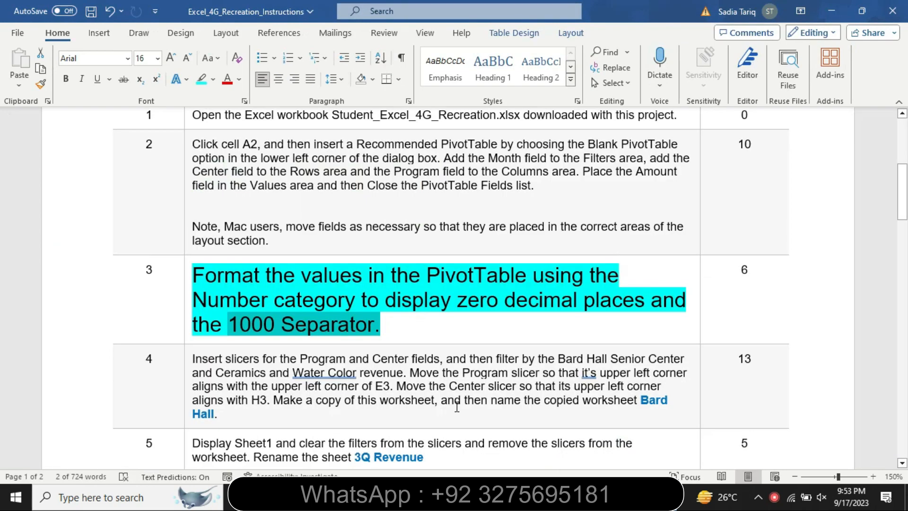
click(187, 339)
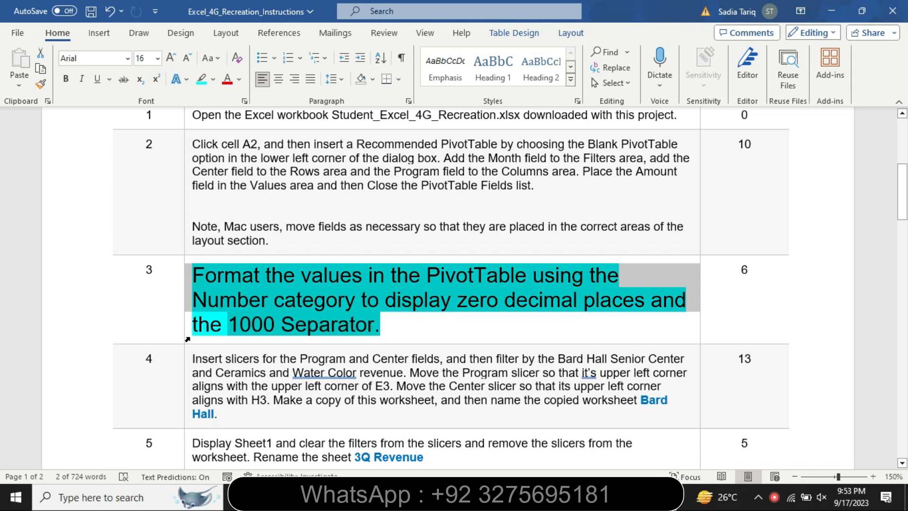
click(264, 295)
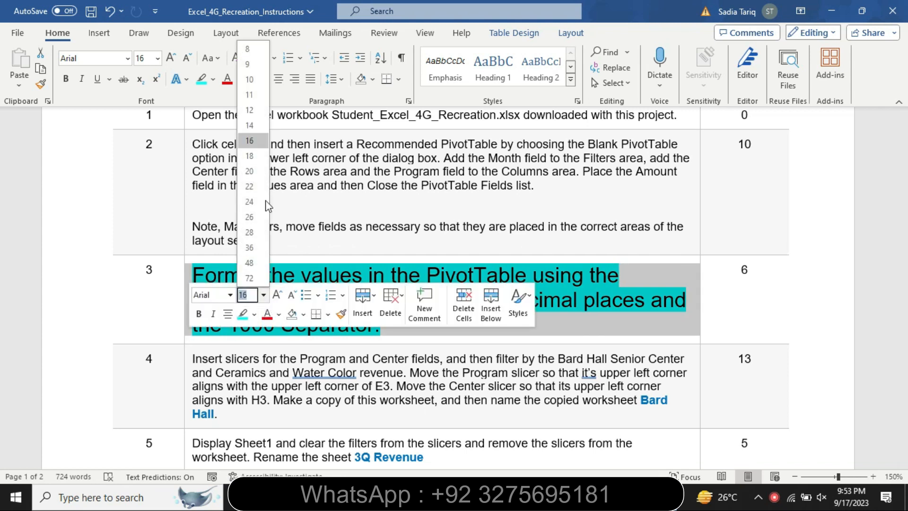
click(253, 64)
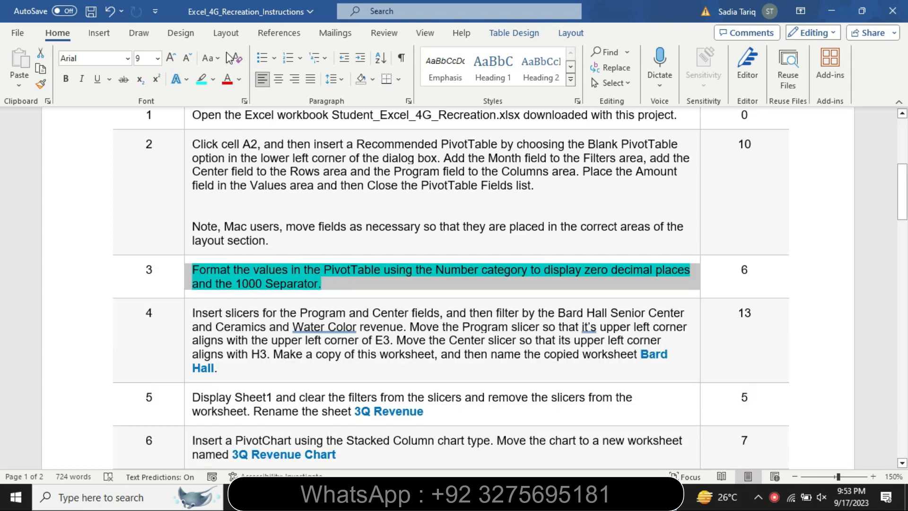
click(214, 79)
click(241, 162)
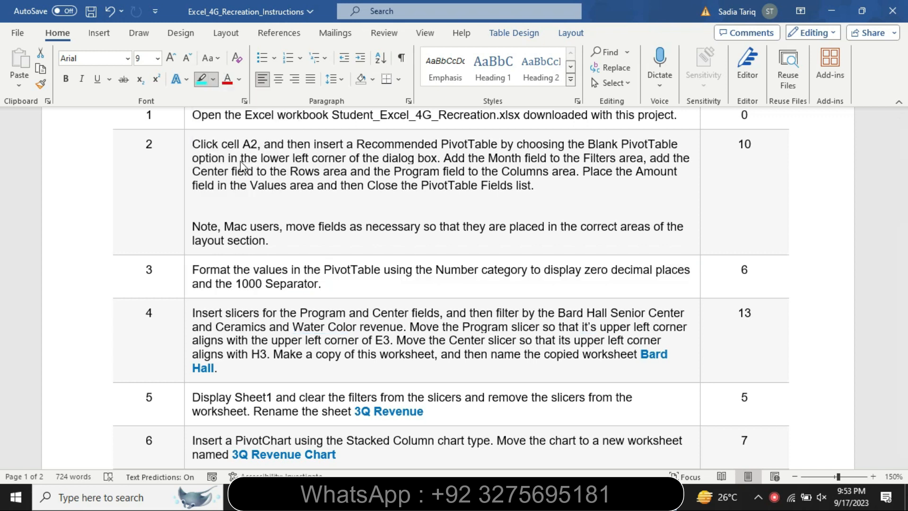
Step: Set the step 4 instruction text to 12 pt and highlight it in turquoise
click(184, 339)
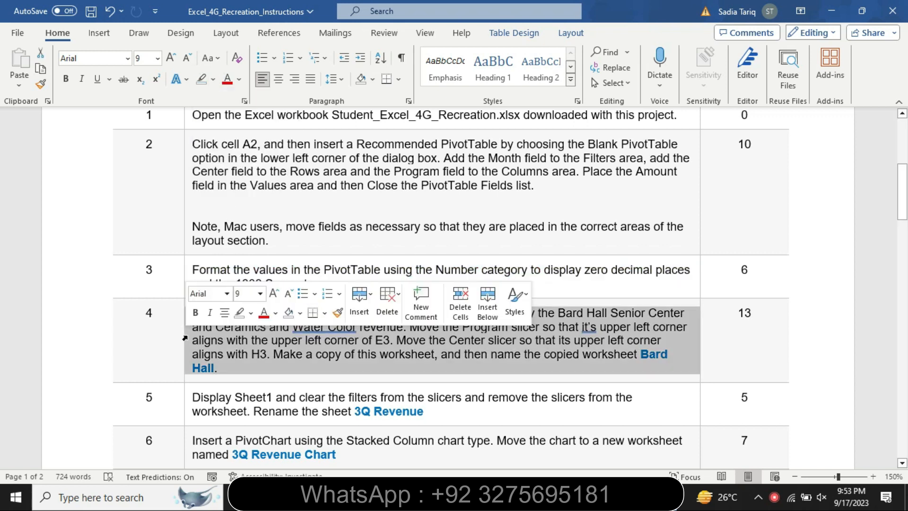
click(260, 294)
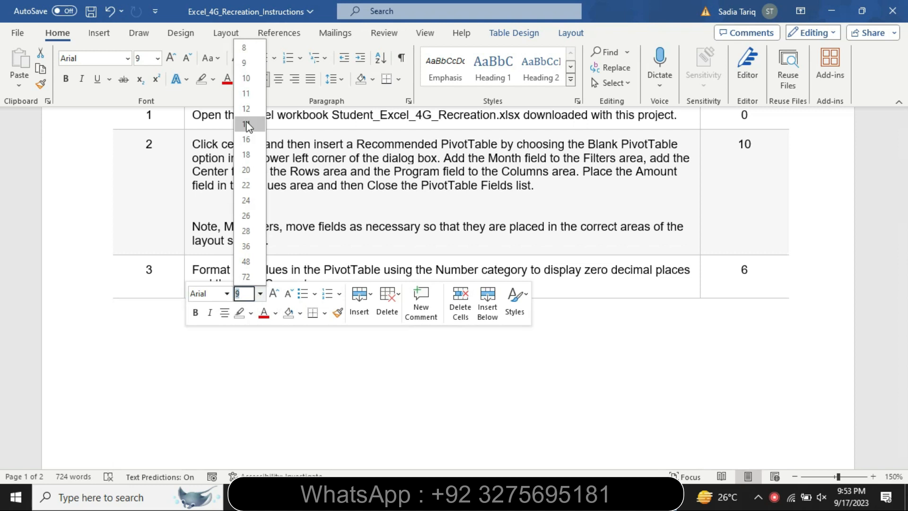
click(247, 111)
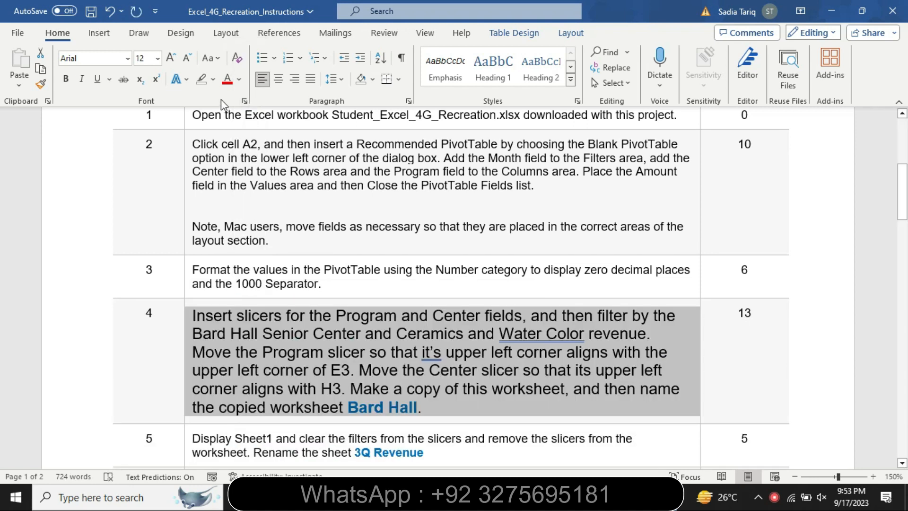
click(213, 79)
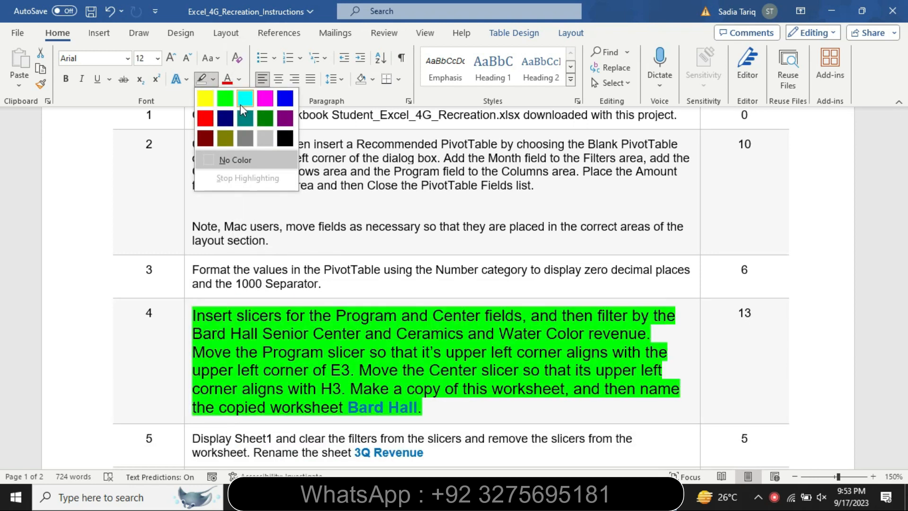
click(240, 103)
drag(903, 192, 903, 199)
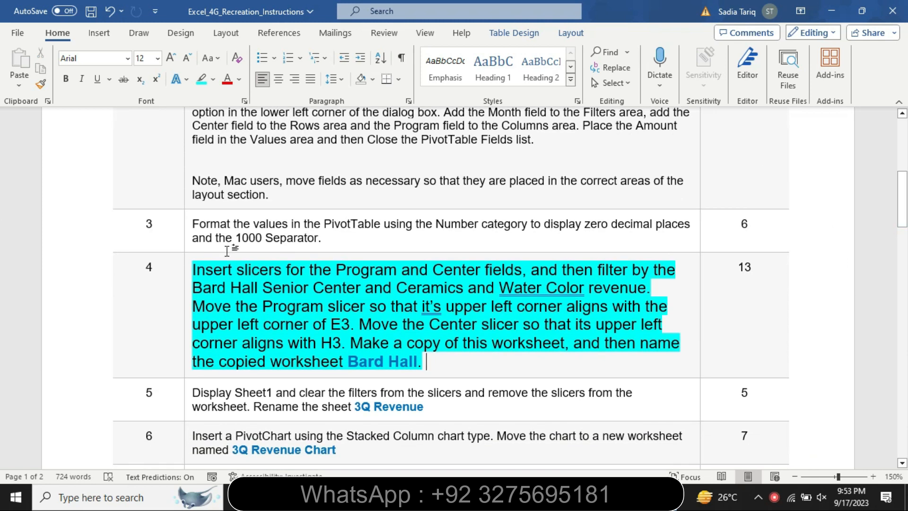
Step: Following the step 4 instruction, insert slicers for the Program and Center fields of the PivotTable in Excel
drag(234, 263, 691, 255)
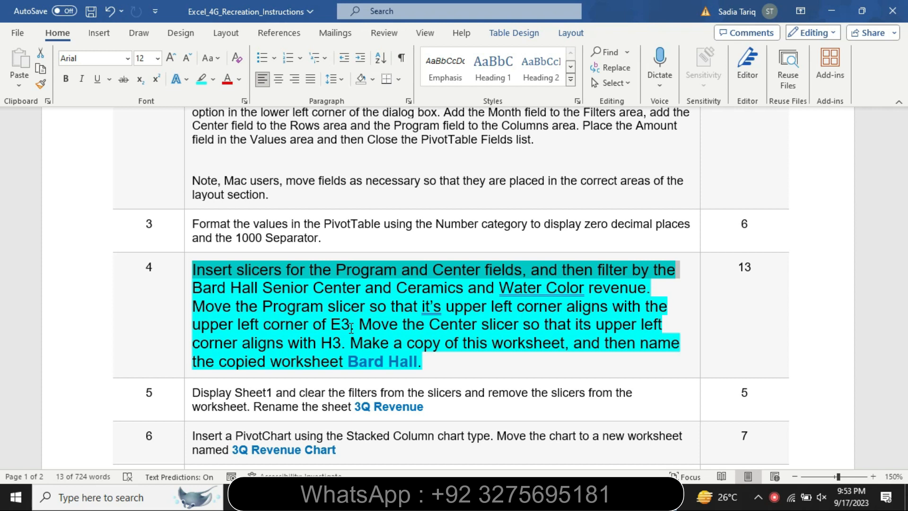
key(alt+Tab)
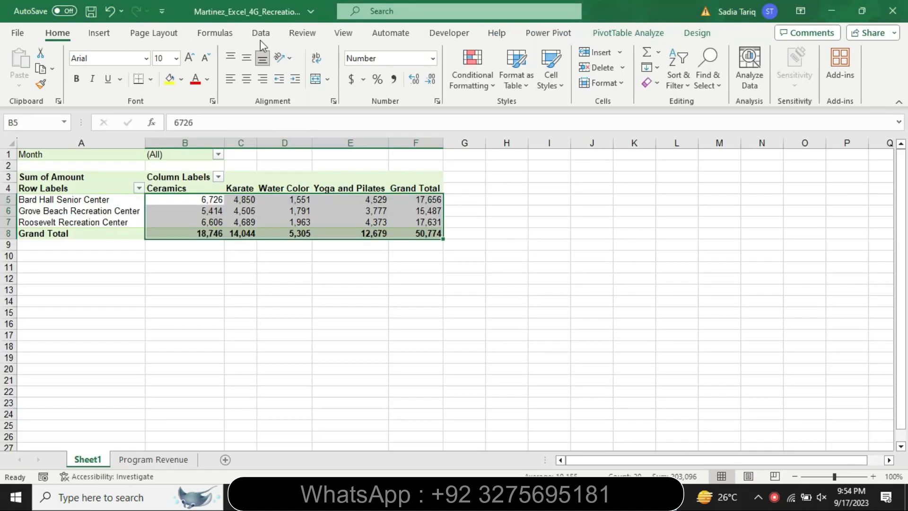
click(100, 33)
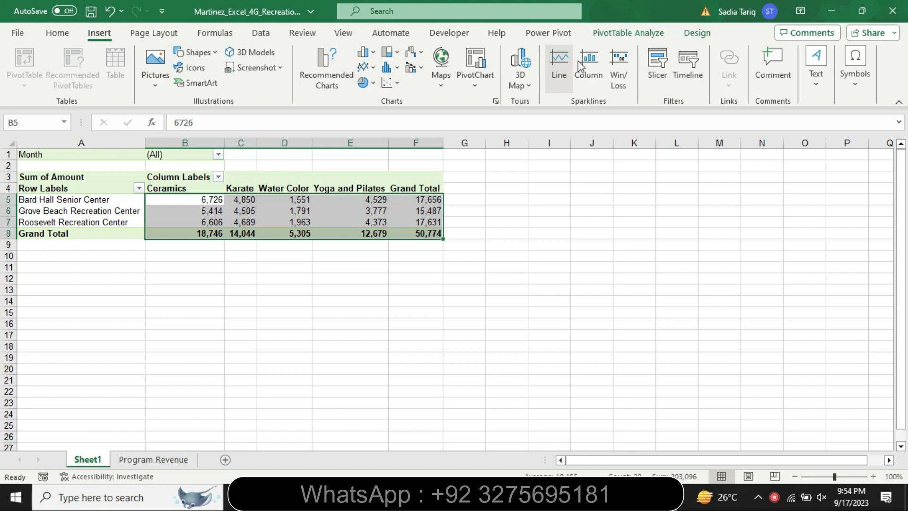
click(660, 67)
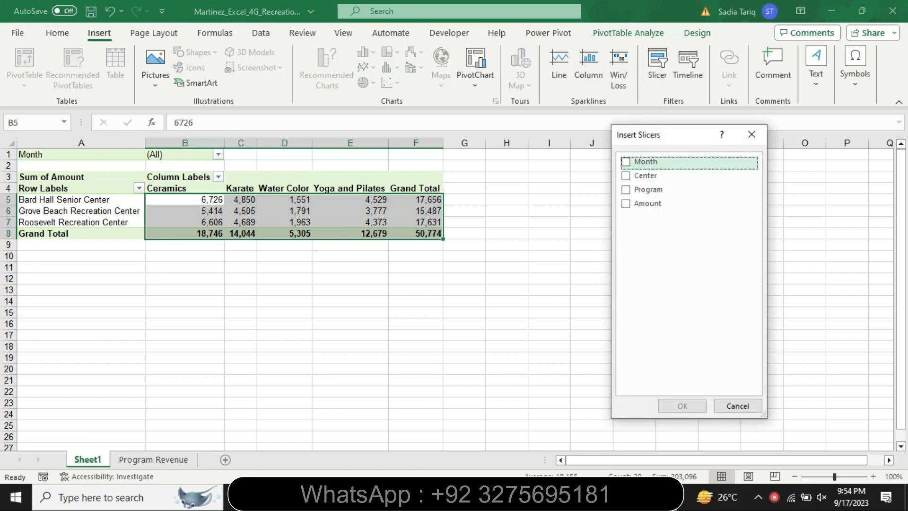
click(607, 496)
drag(336, 270, 522, 271)
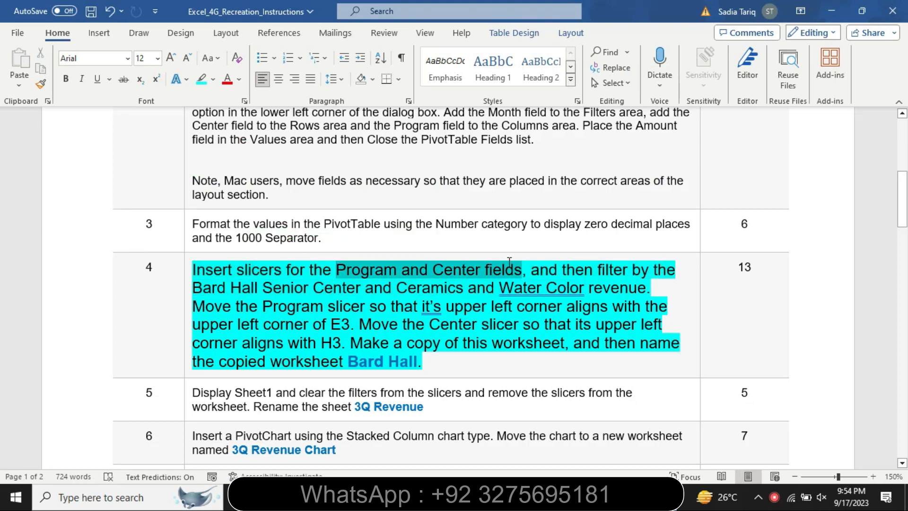
key(alt+Tab)
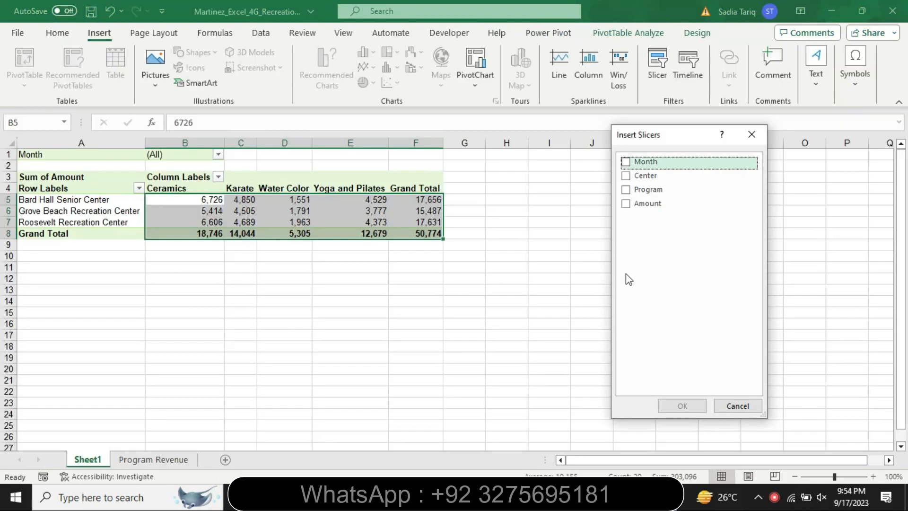
click(627, 191)
click(626, 162)
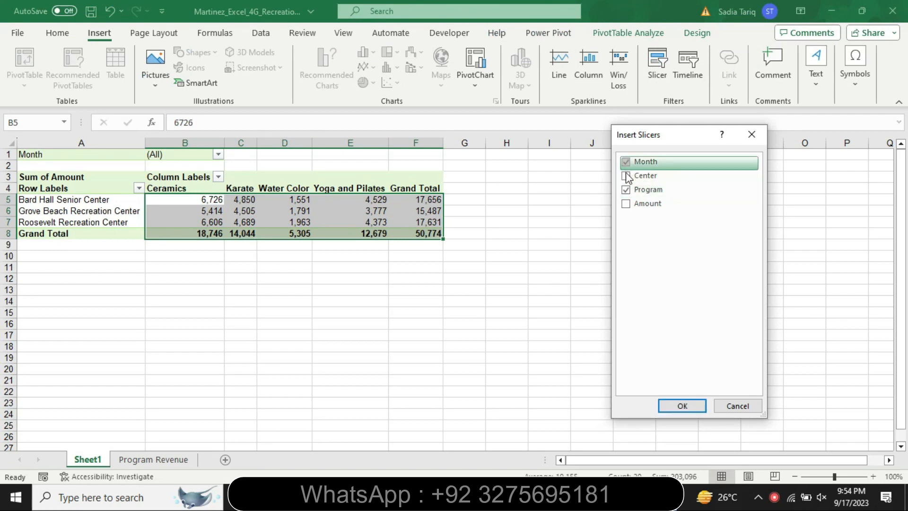
click(626, 161)
click(628, 175)
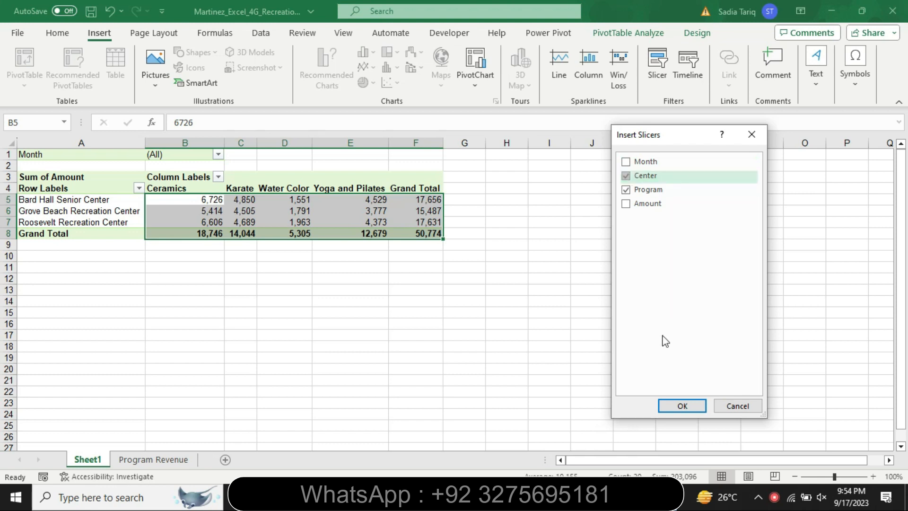
click(684, 406)
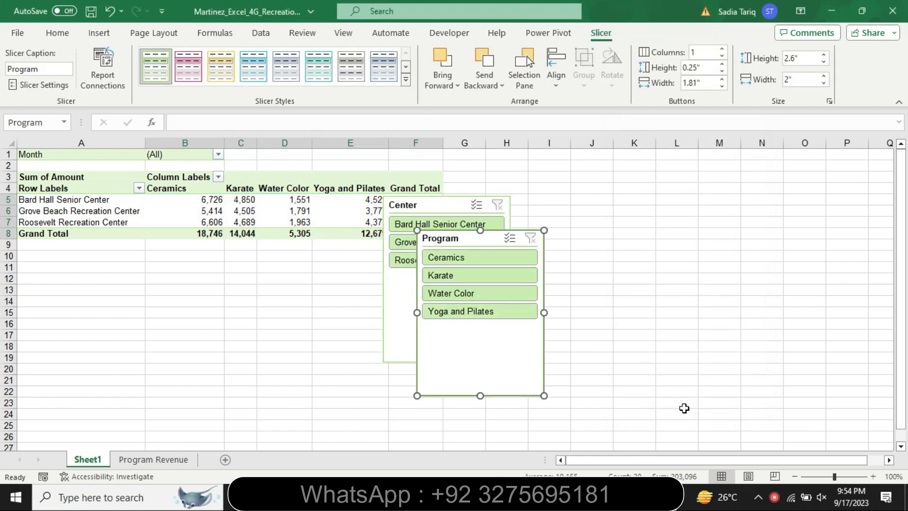
Step: Recheck step 4 in Word, then in Excel move the Program slicer clear of the Center slicer and filter by Bard Hall Senior Center
key(alt+Tab)
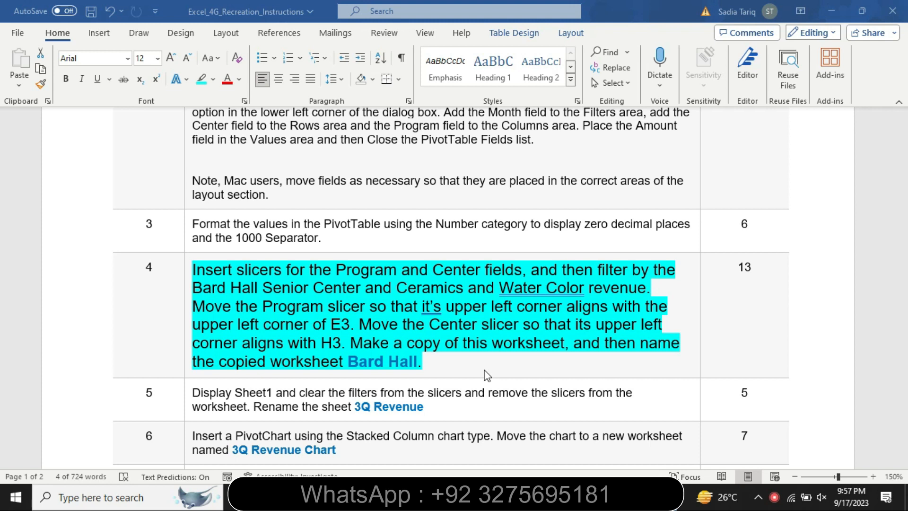
drag(336, 271, 522, 270)
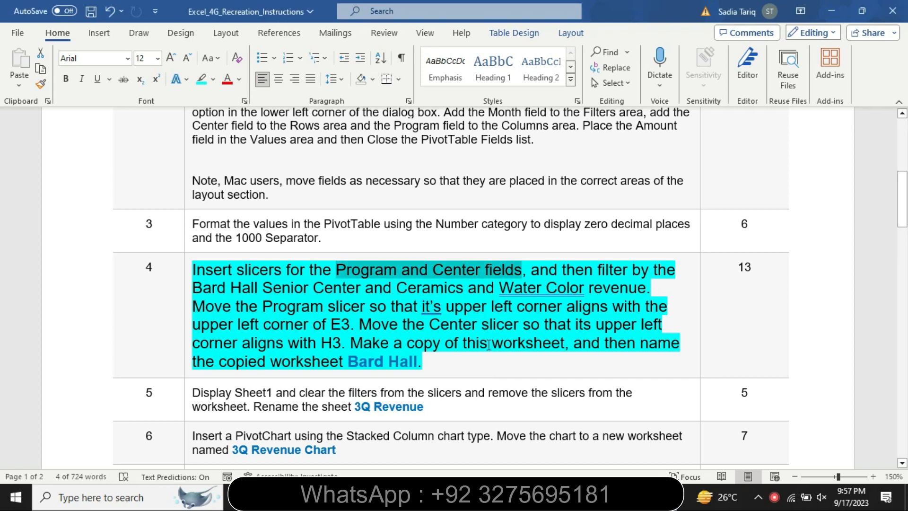
mouse_move(631, 496)
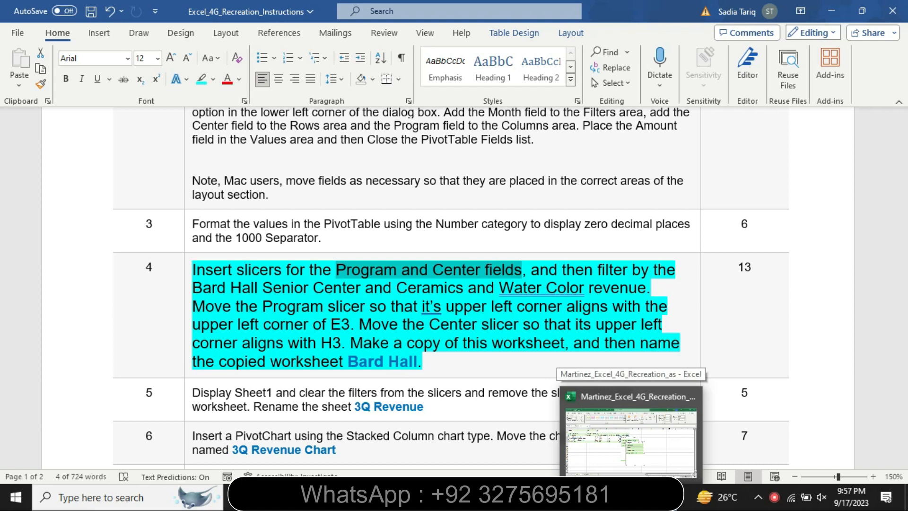
click(631, 440)
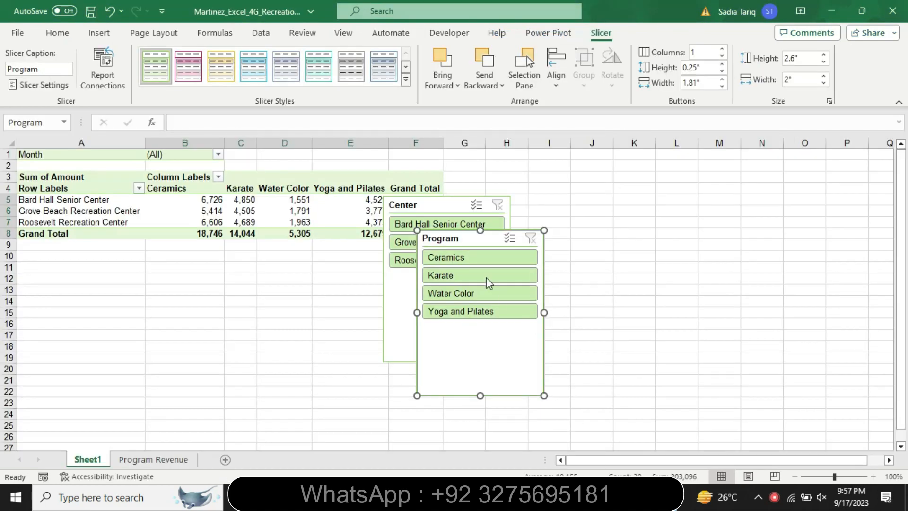
drag(473, 246, 606, 218)
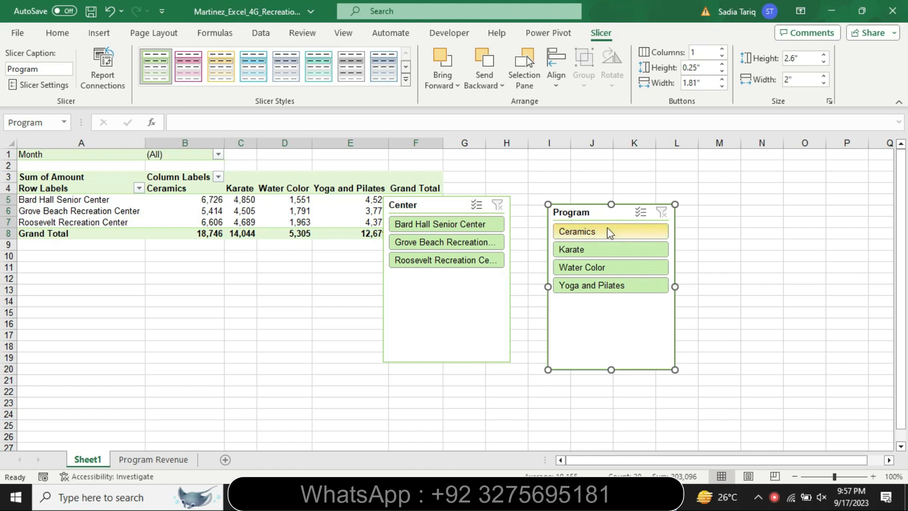
click(474, 225)
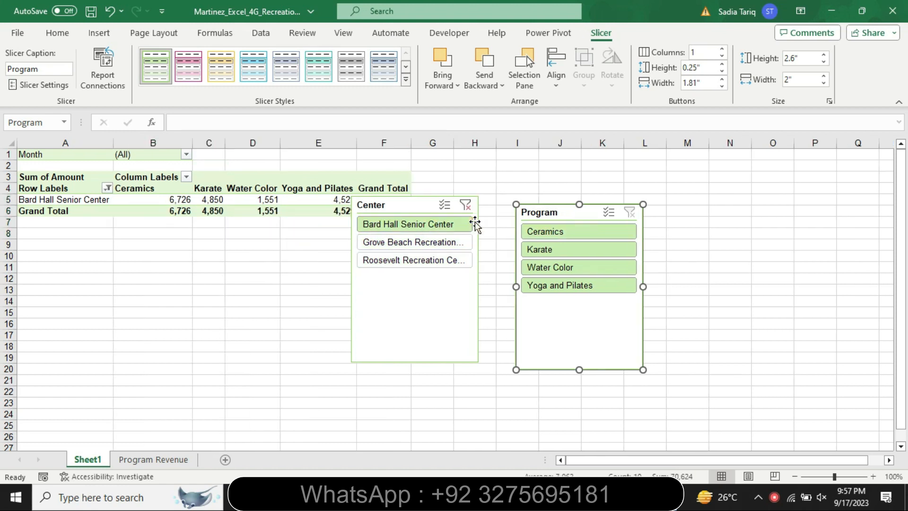
Step: Filter the PivotTable with the Program slicer so that both Ceramics and Water Color are selected
click(531, 232)
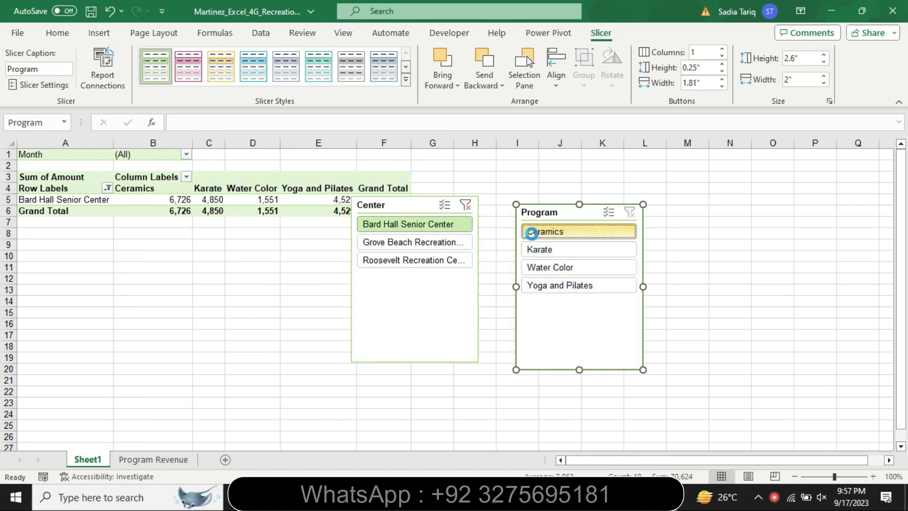
click(563, 269)
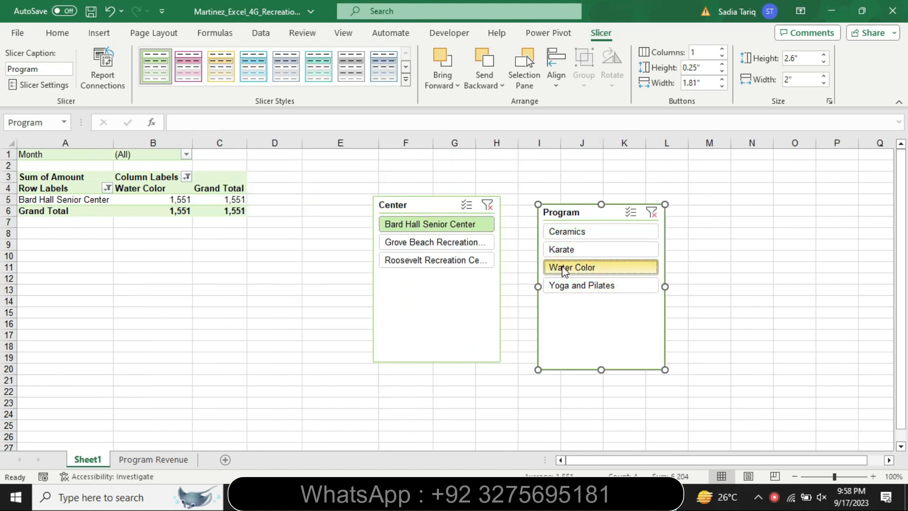
click(612, 232)
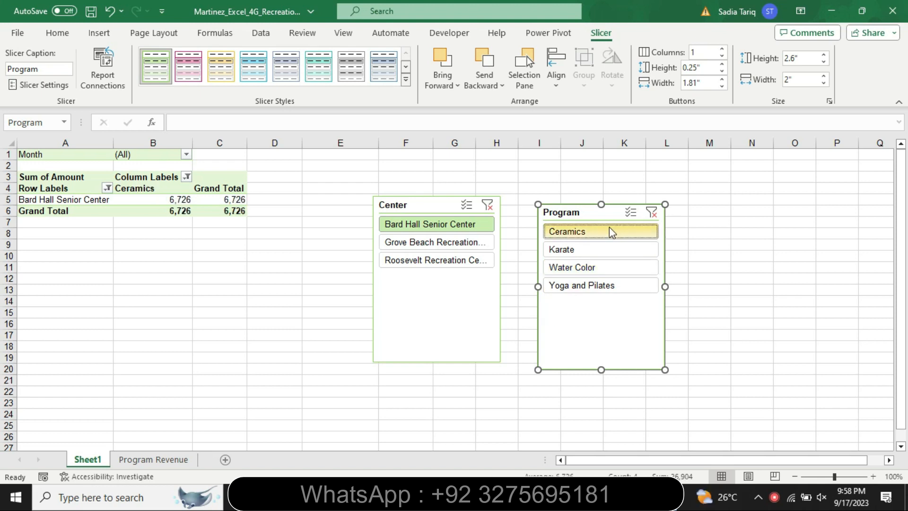
click(582, 268)
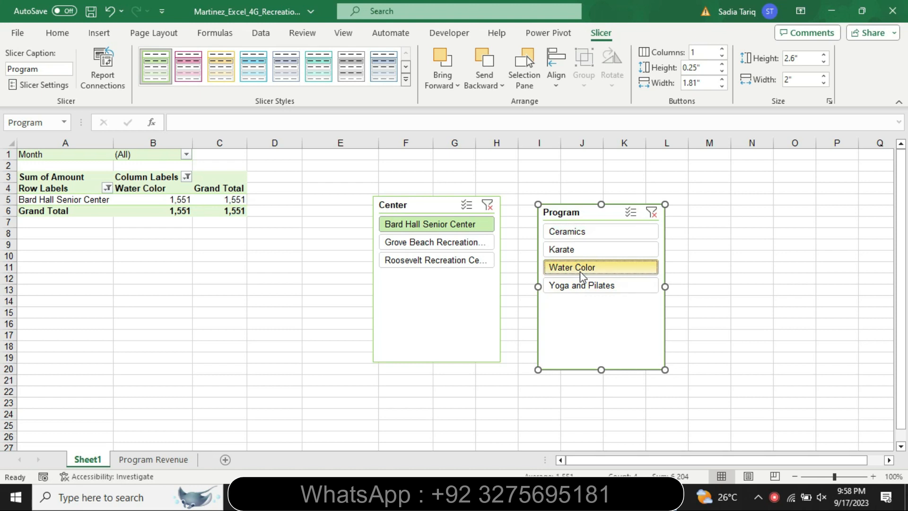
click(577, 232)
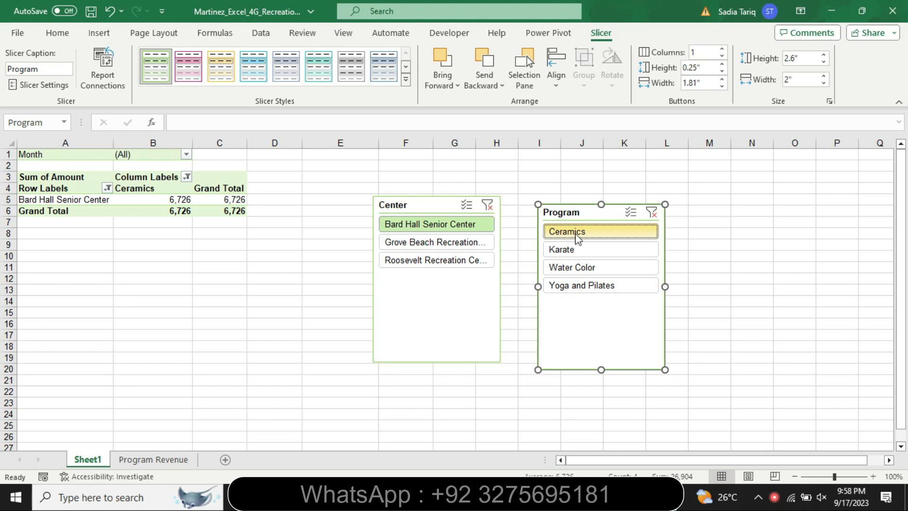
ctrl+click(585, 269)
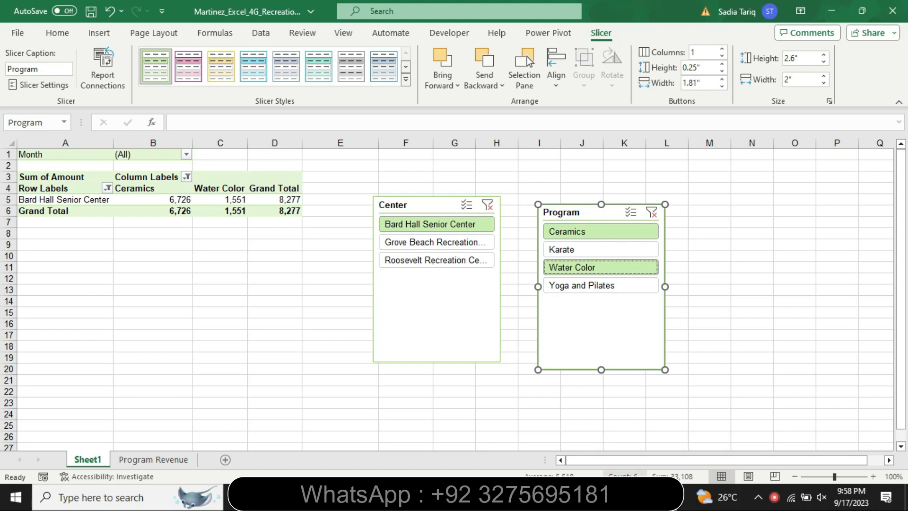
Step: Check the Program slicer's placement in the Word step 4 instruction, then in Excel cut the slicer and paste it at cell E3
key(alt+Tab)
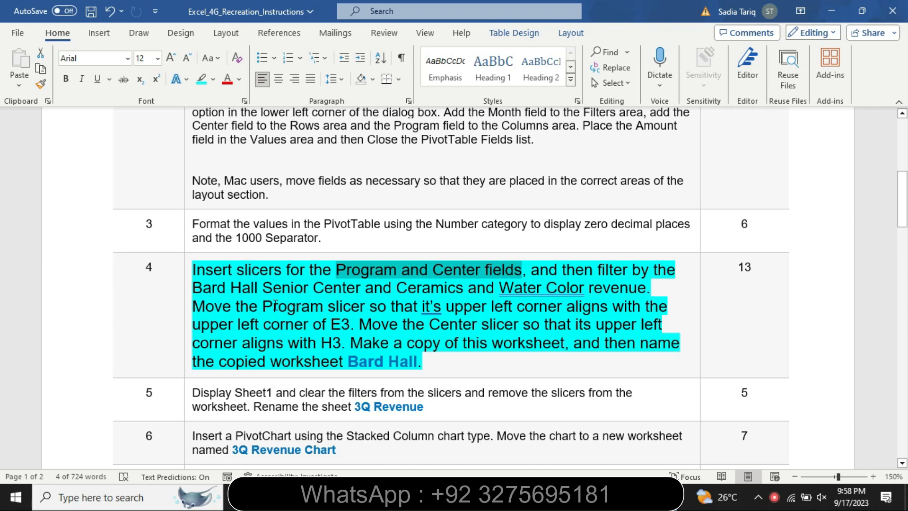
drag(271, 305, 353, 324)
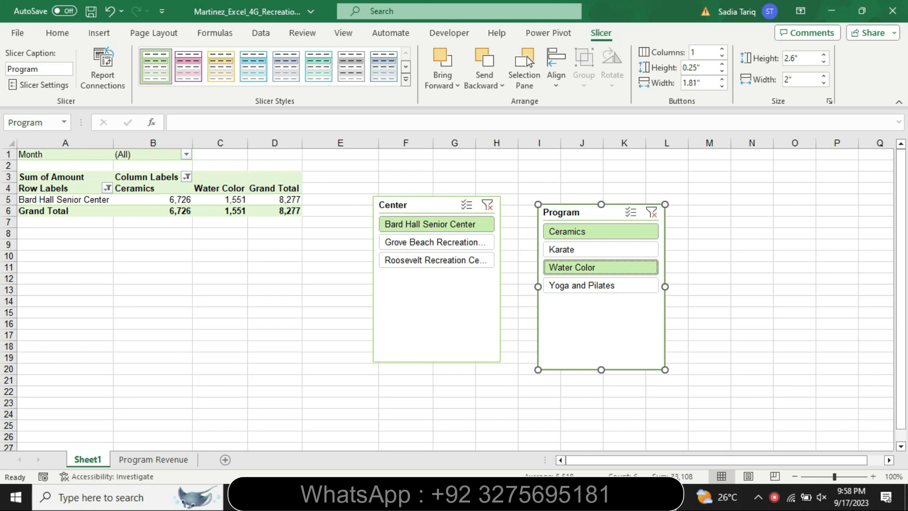
key(alt+Tab)
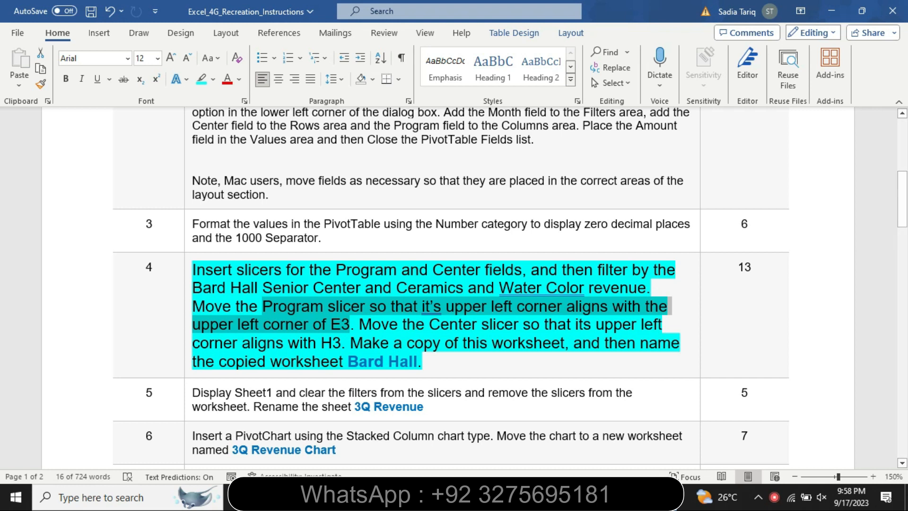
key(alt+Tab)
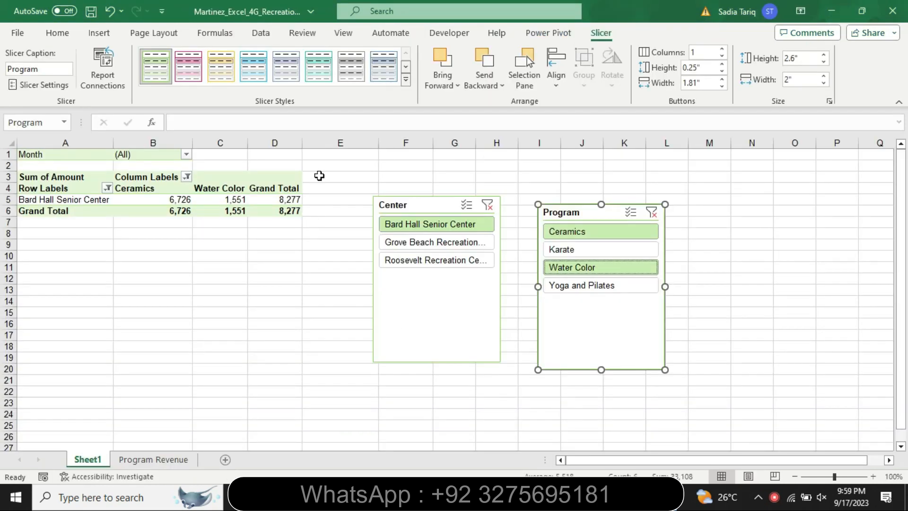
click(317, 177)
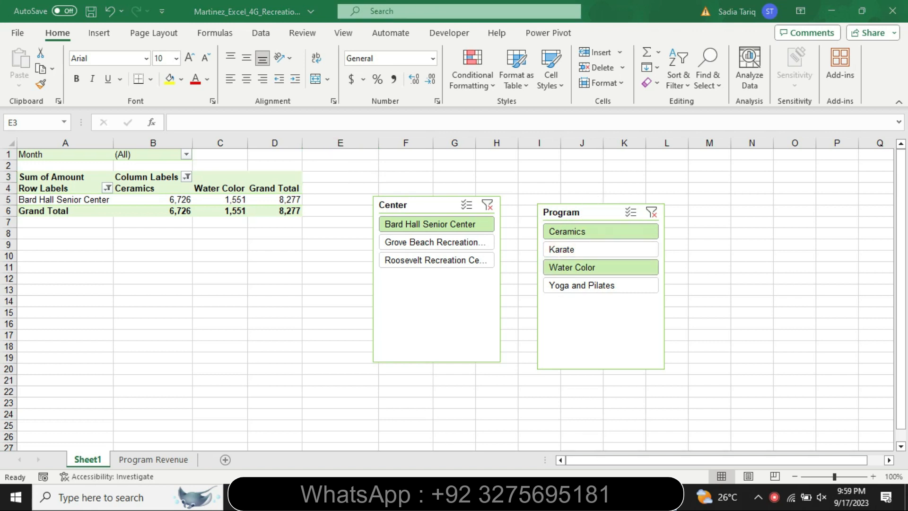
key(alt+Tab)
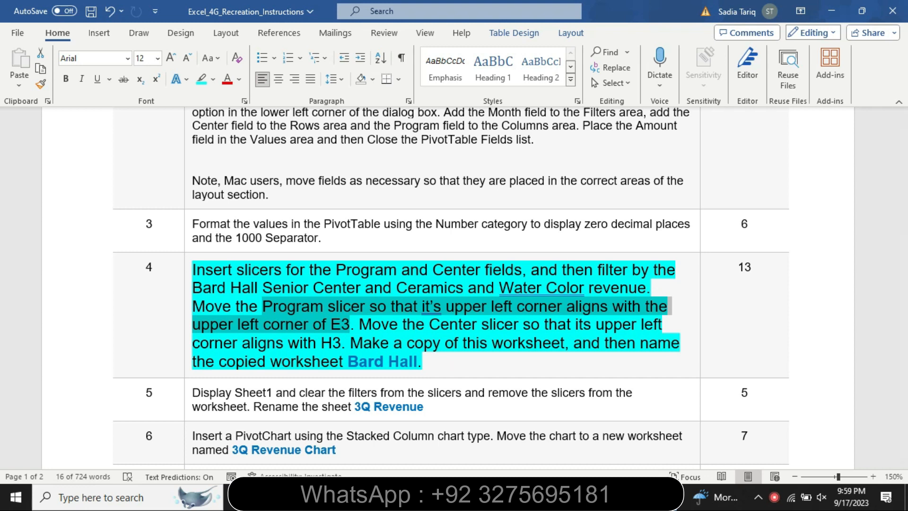
key(alt+Tab)
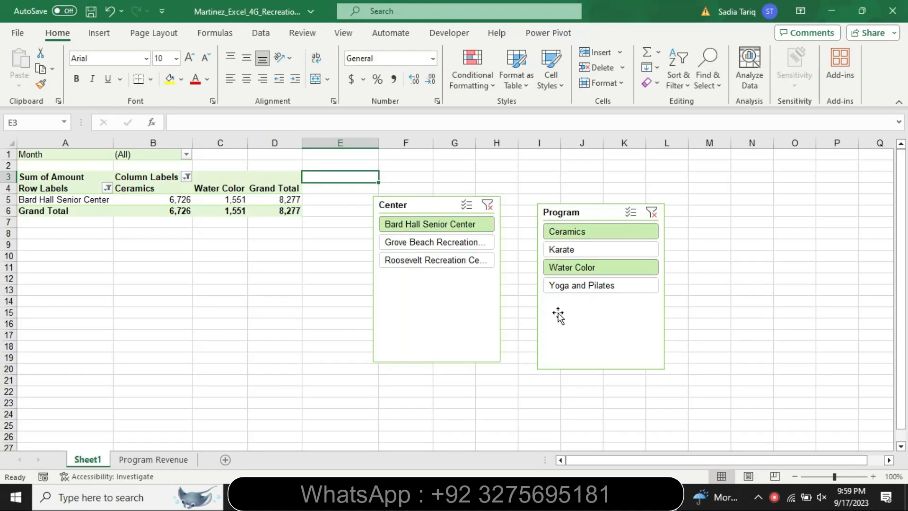
click(578, 215)
right_click(578, 214)
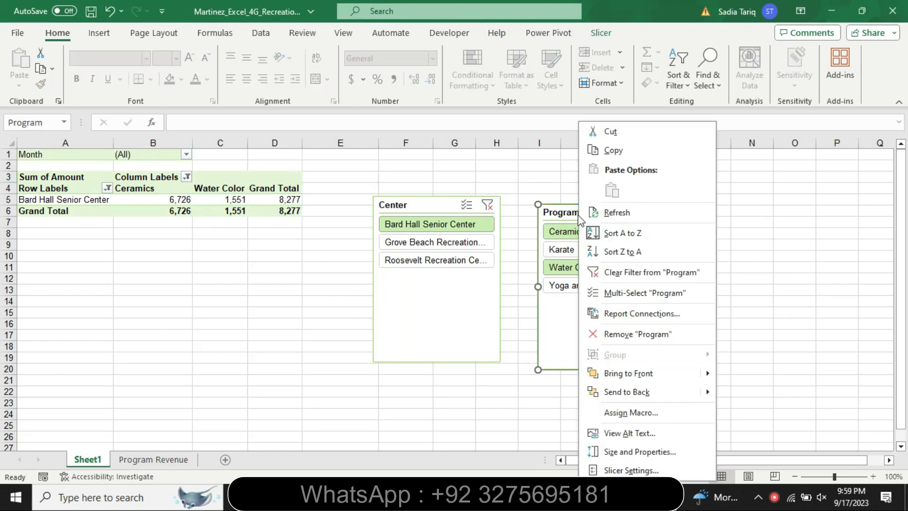
click(612, 131)
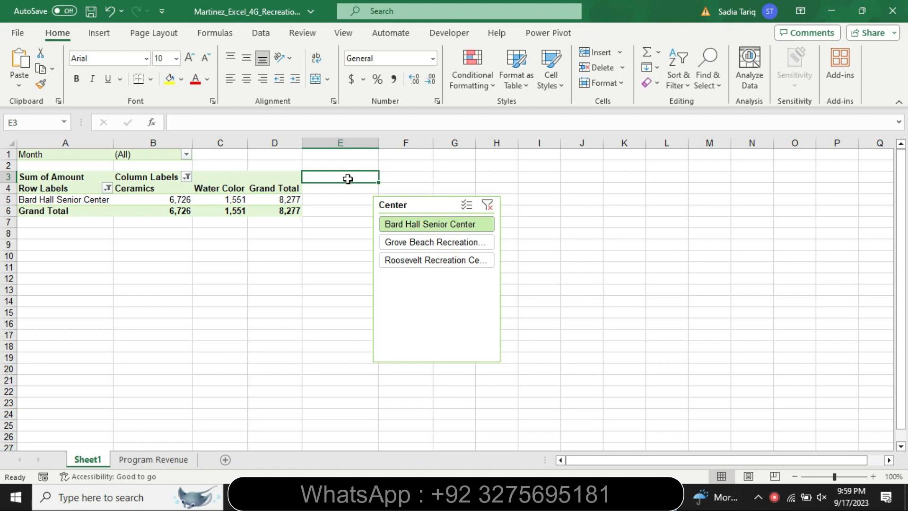
key(ctrl+v)
Step: Move the Center slicer clear of the Program slicer
drag(449, 206, 521, 217)
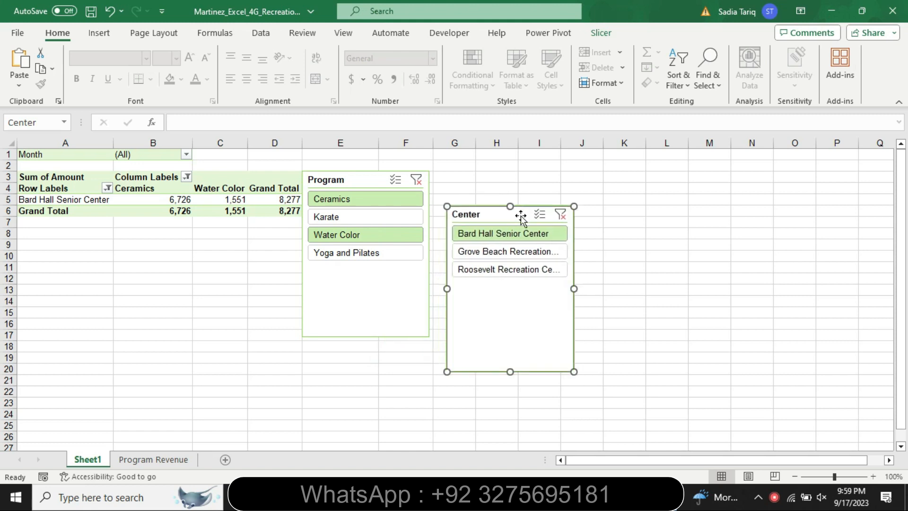
right_click(521, 215)
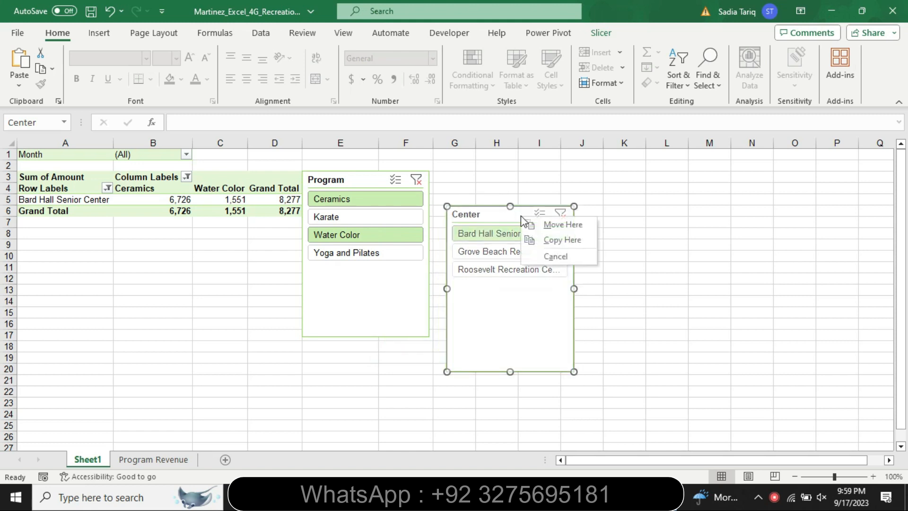
click(488, 209)
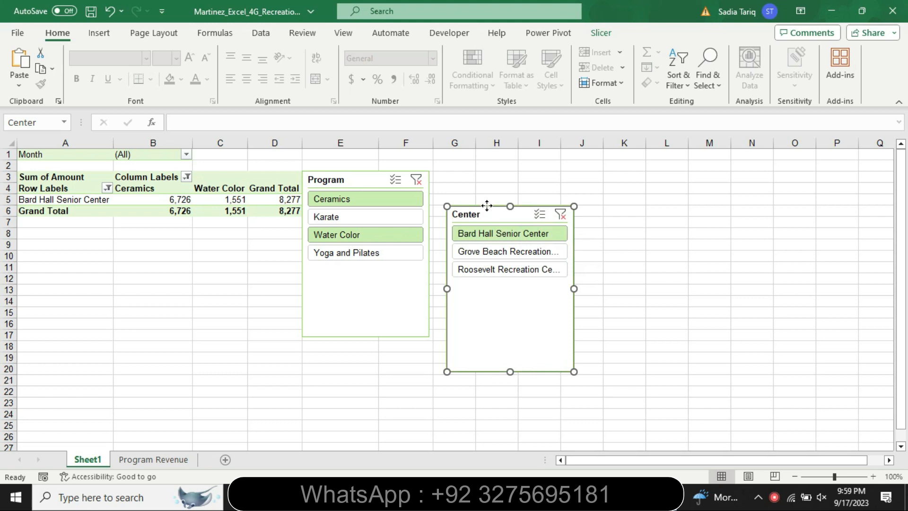
right_click(488, 208)
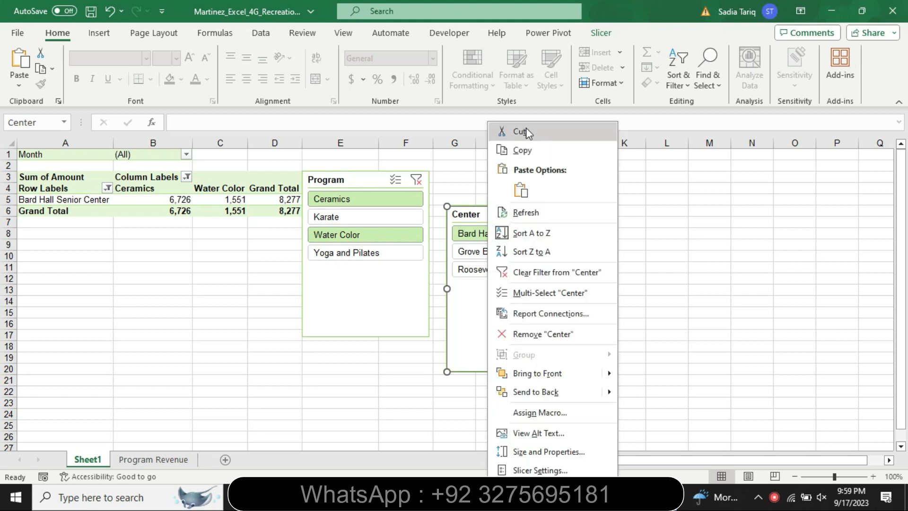
Step: Check the Center slicer's placement in the Word step 4 instruction, then in Excel cut the slicer and paste it at cell H3
click(411, 497)
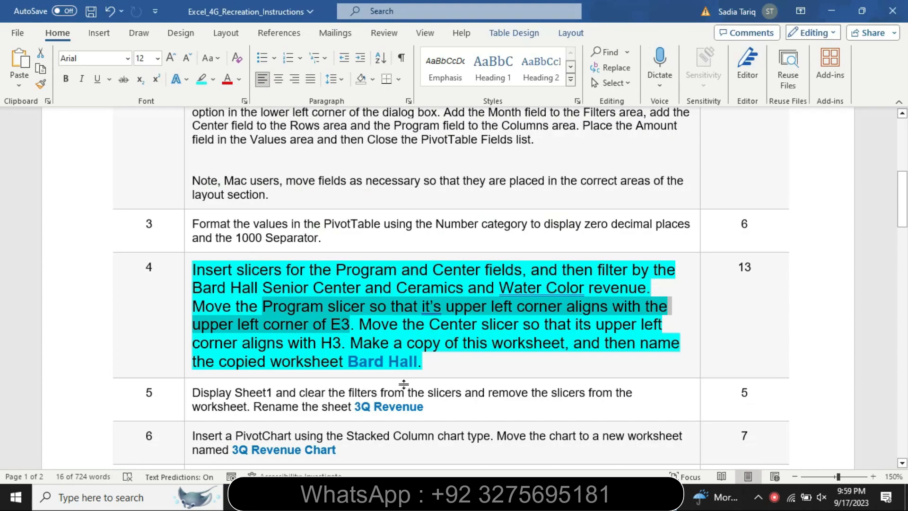
drag(358, 324, 353, 341)
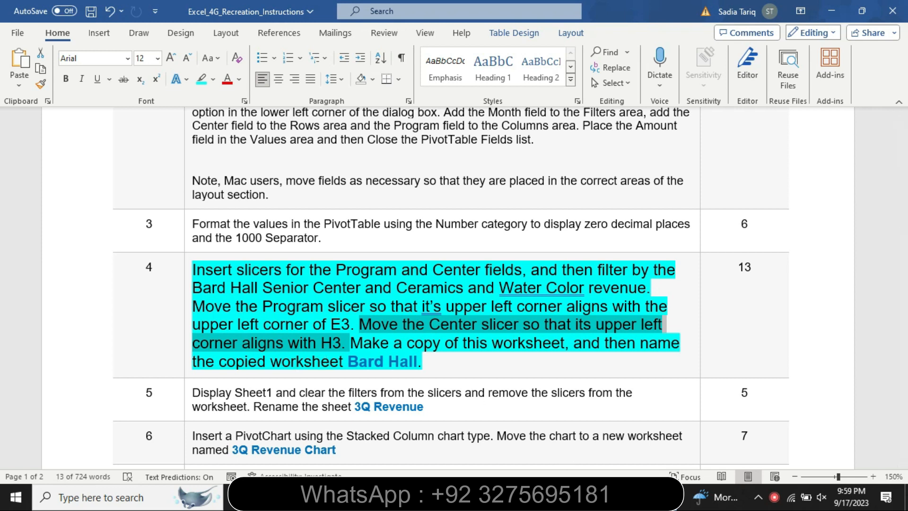
click(633, 497)
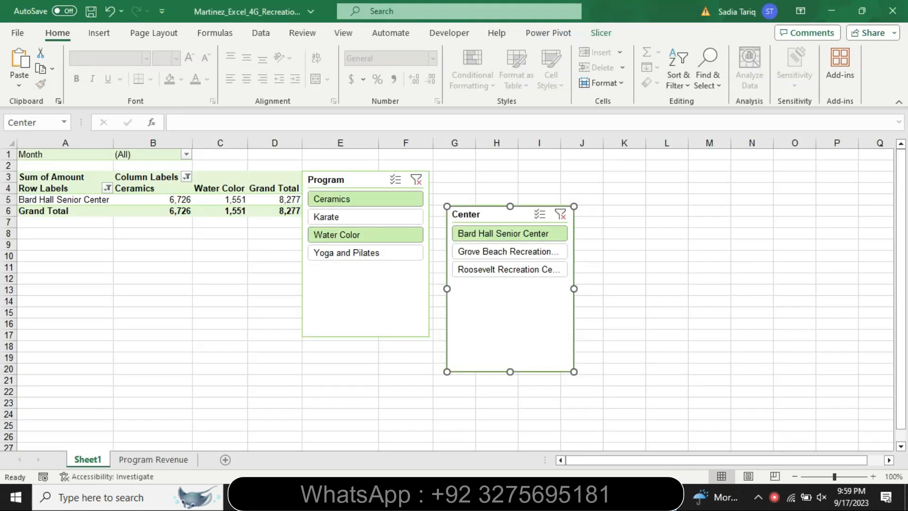
right_click(491, 211)
click(520, 133)
click(495, 178)
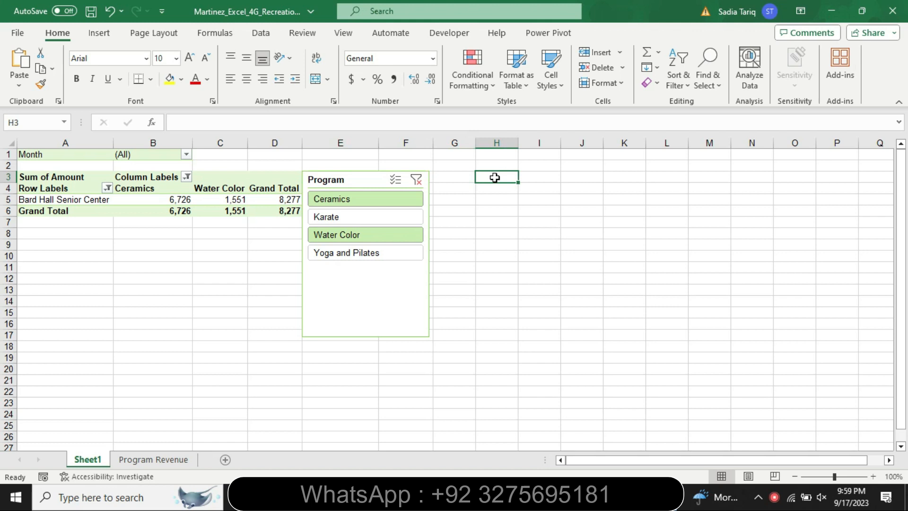
key(ctrl+v)
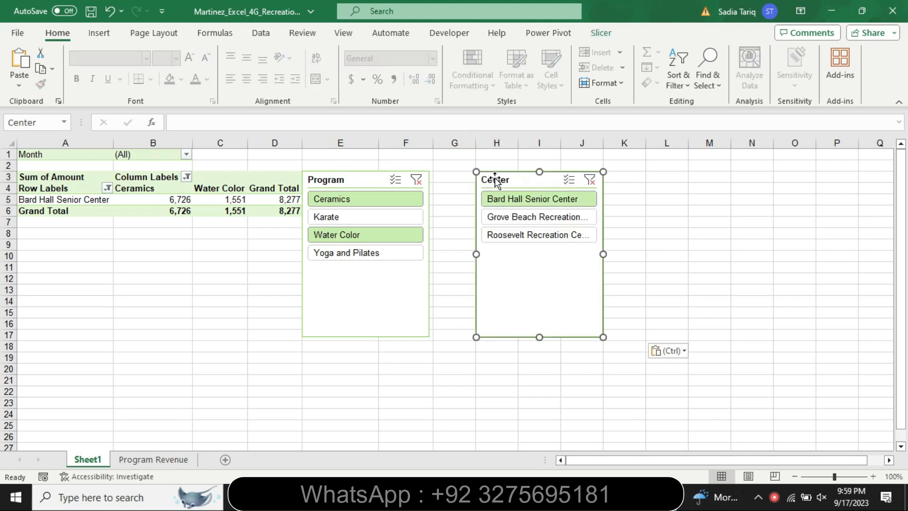
Step: Check the worksheet copy instruction in Word, then in Excel create a copy of Sheet1 placed before Sheet1
click(603, 497)
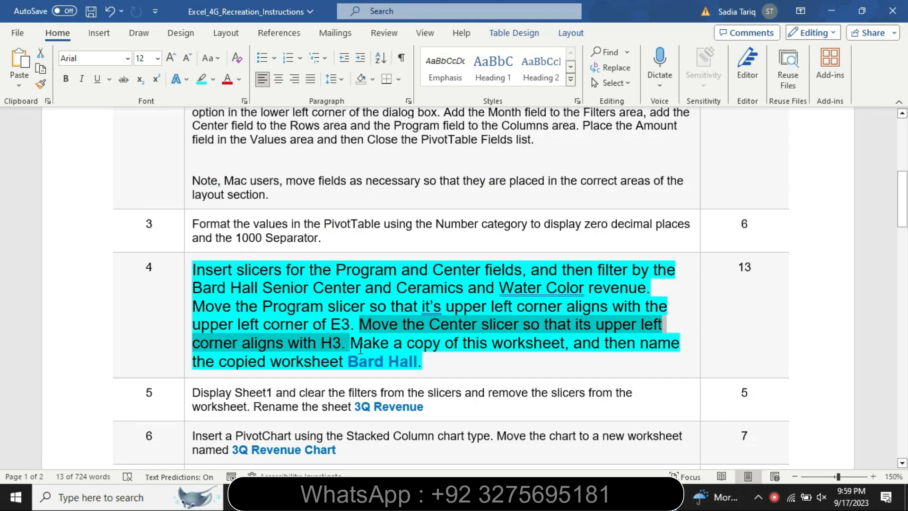
drag(362, 344, 547, 346)
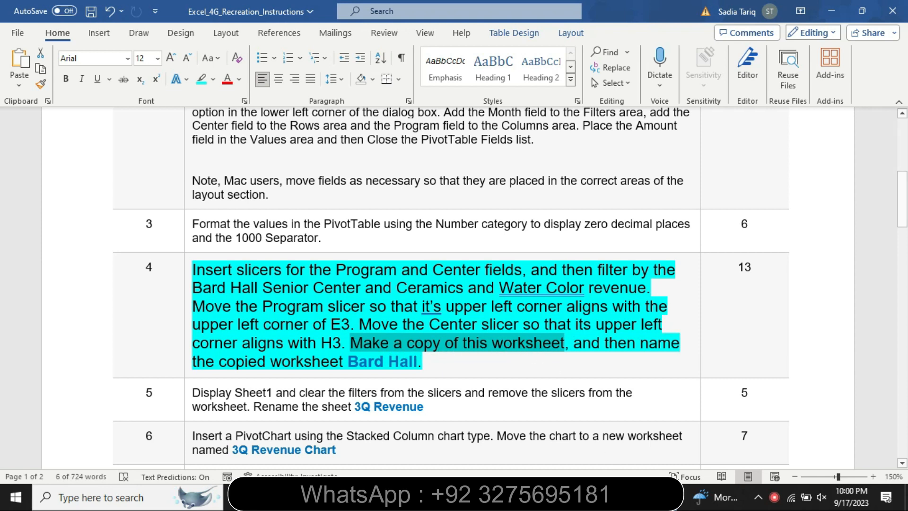
click(617, 496)
right_click(92, 461)
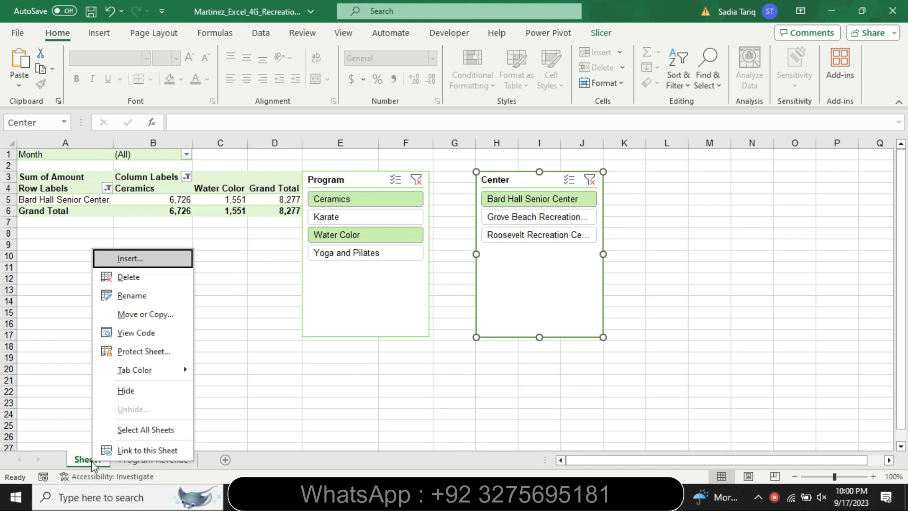
click(135, 314)
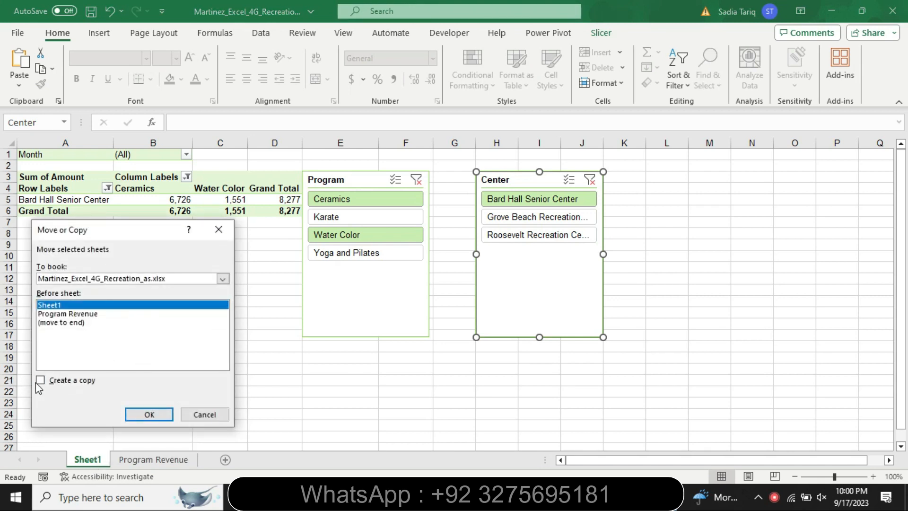
click(39, 381)
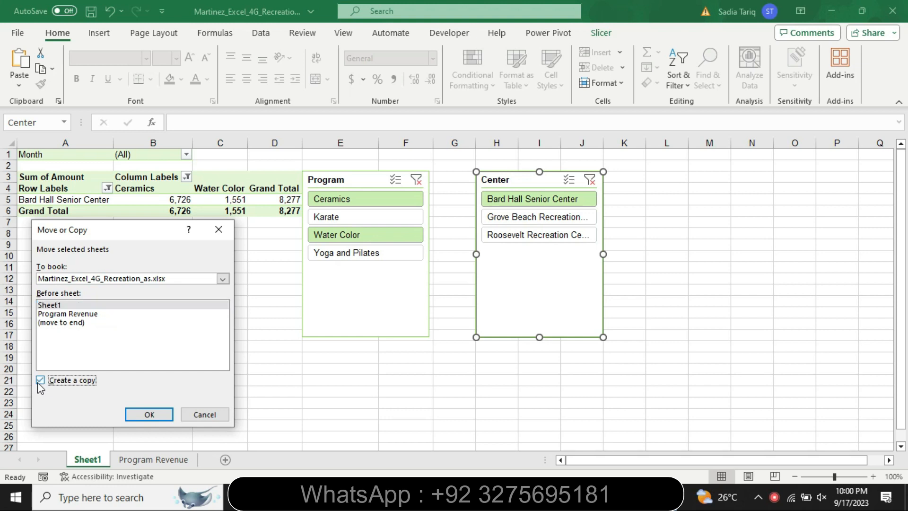
click(144, 415)
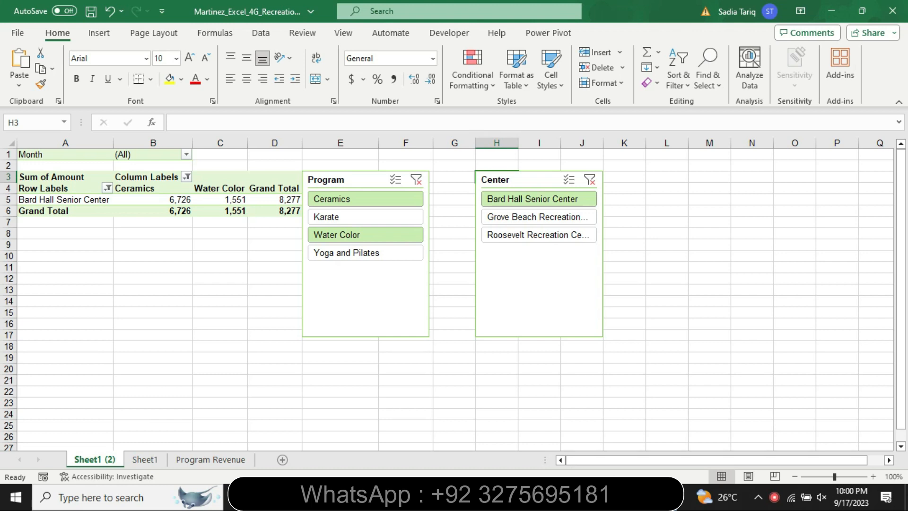
Step: Look up the copied worksheet's name in the Word step 4 instruction, then in Excel rename the copy of Sheet1 as Bard Hall
click(598, 497)
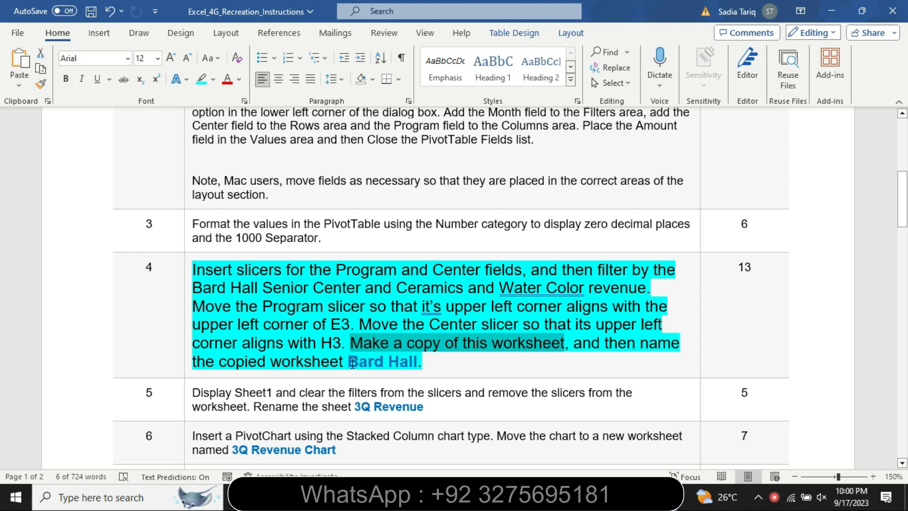
drag(348, 362, 413, 366)
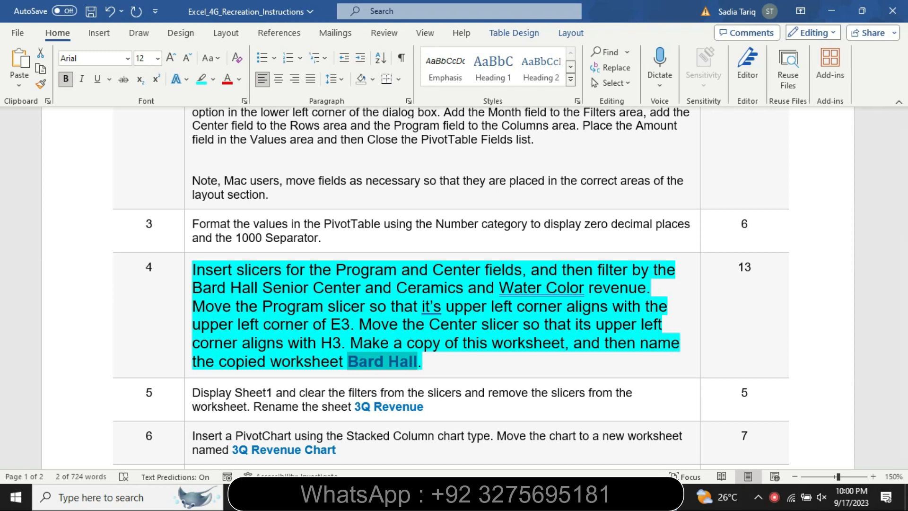
key(alt+Tab)
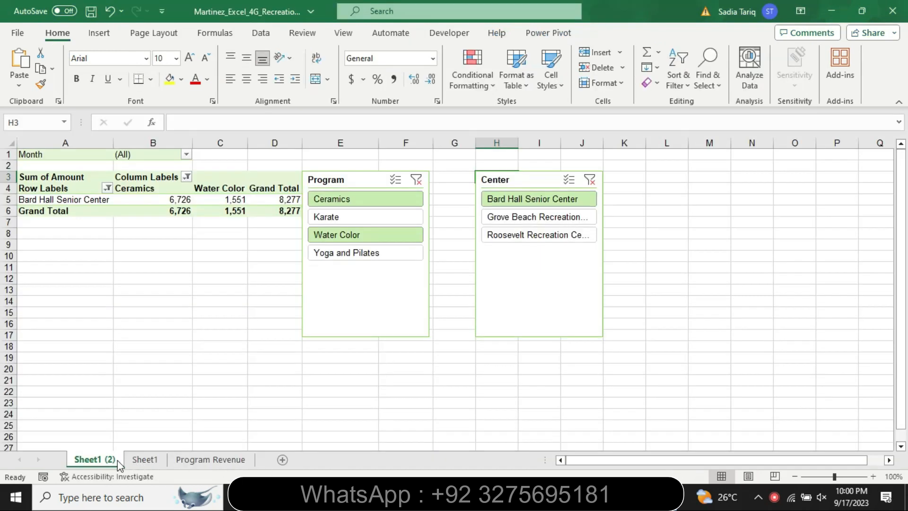
double_click(113, 462)
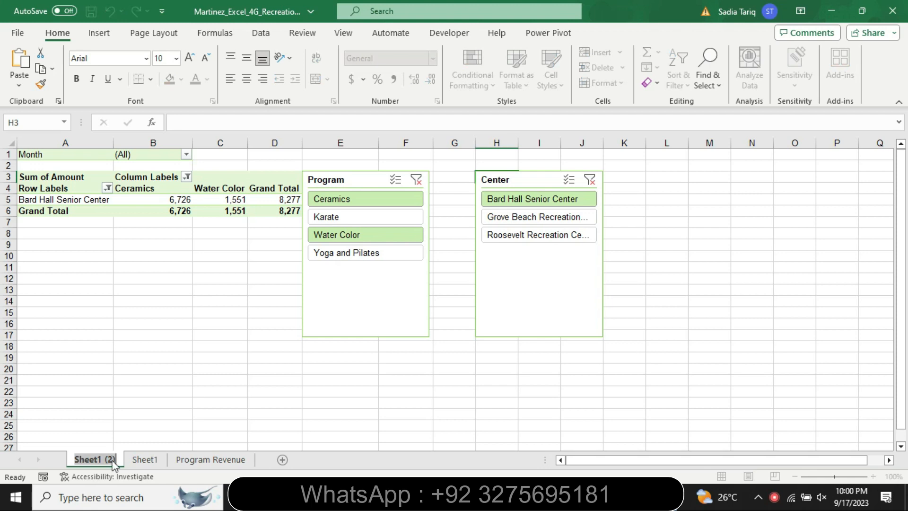
key(BackSpace)
text(Bard Hall)
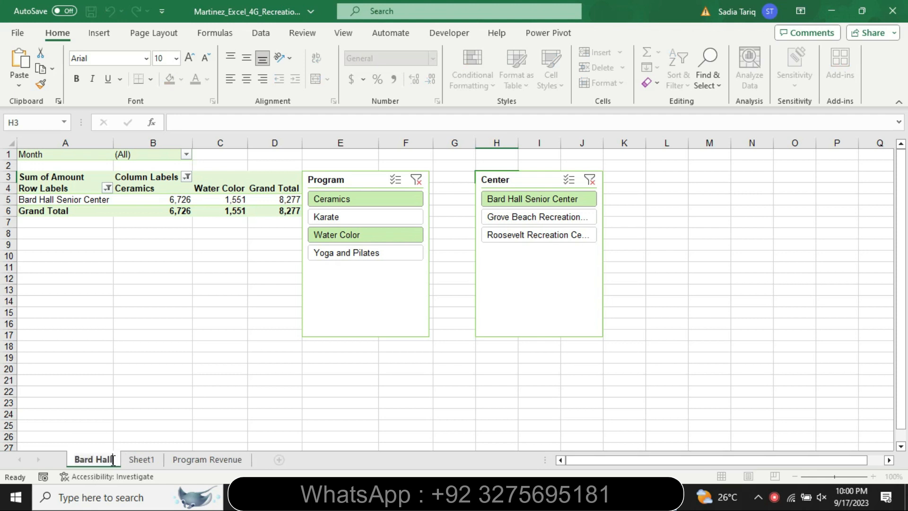
Step: Confirm the Bard Hall sheet name, then in Word set the step 4 instruction text to size 9 and remove its highlighting
key(Return)
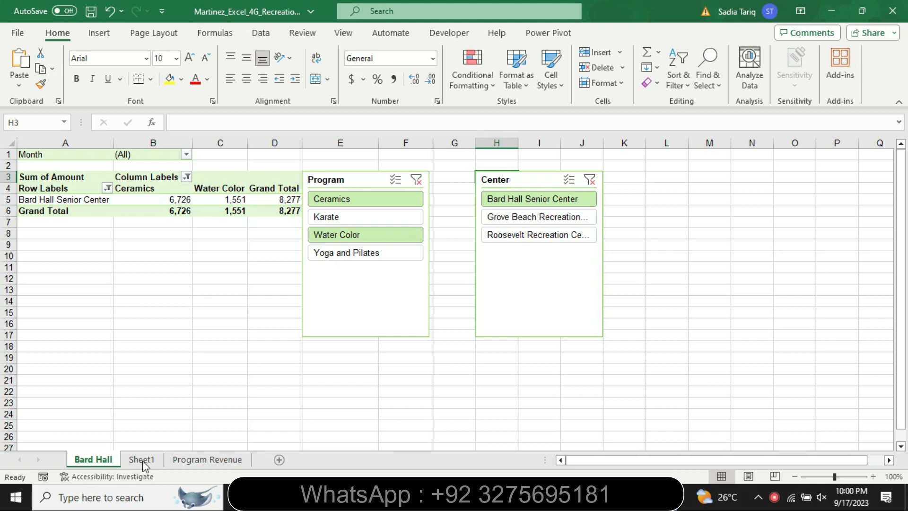
mouse_move(598, 497)
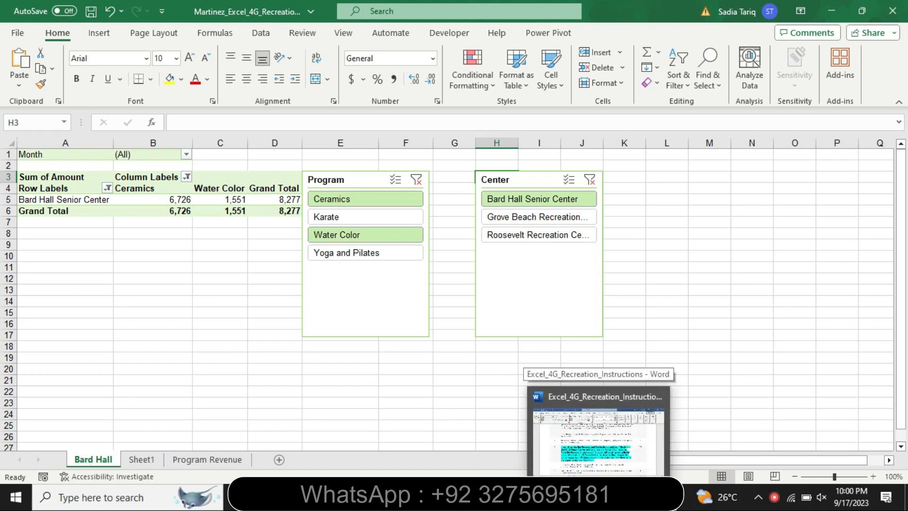
click(599, 497)
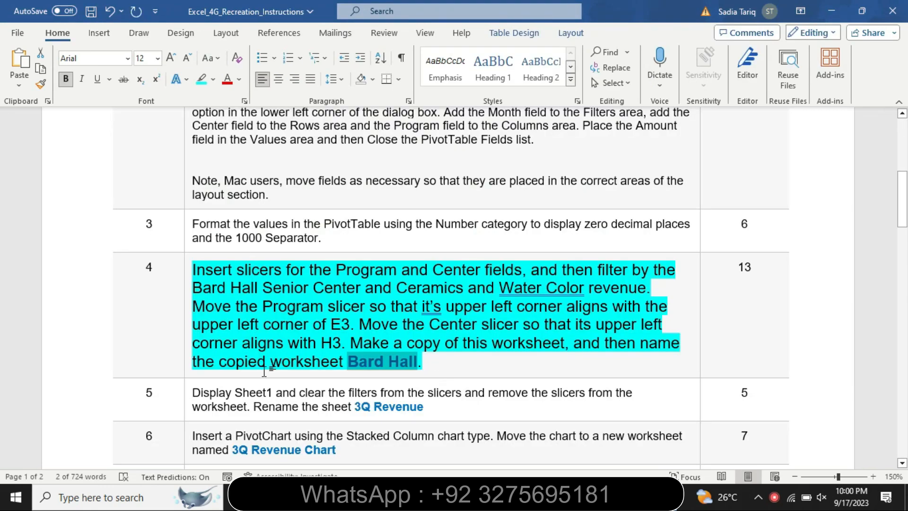
click(188, 376)
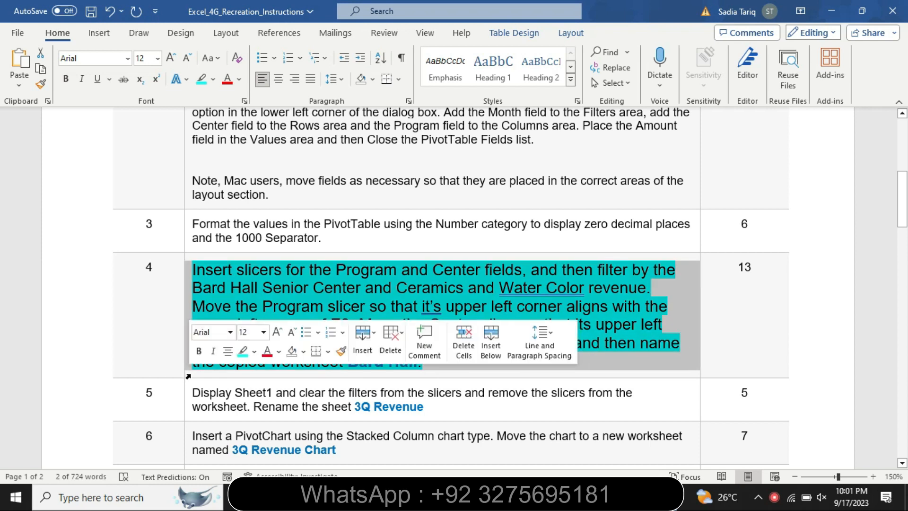
click(264, 332)
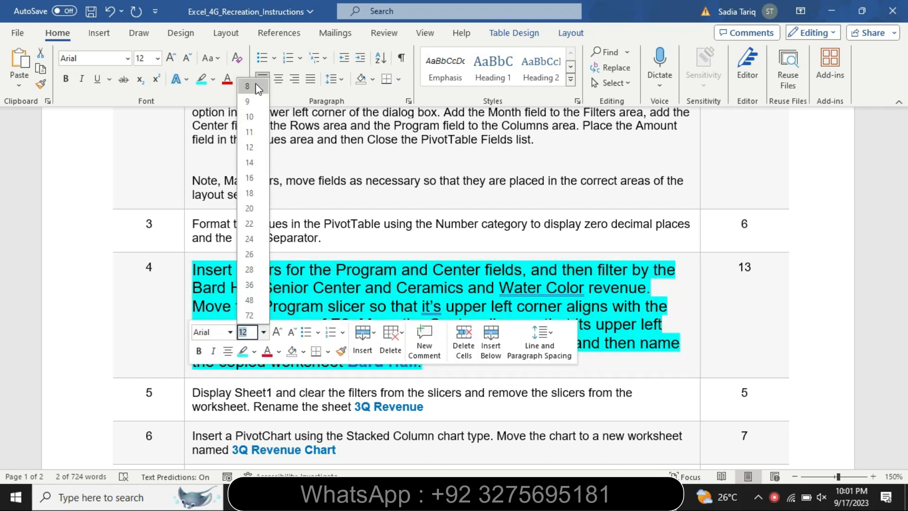
click(253, 101)
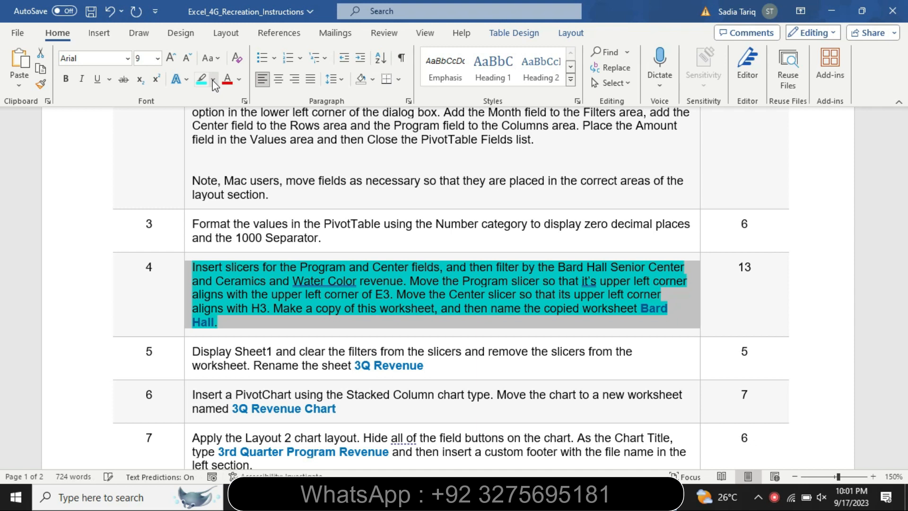
click(213, 80)
click(219, 158)
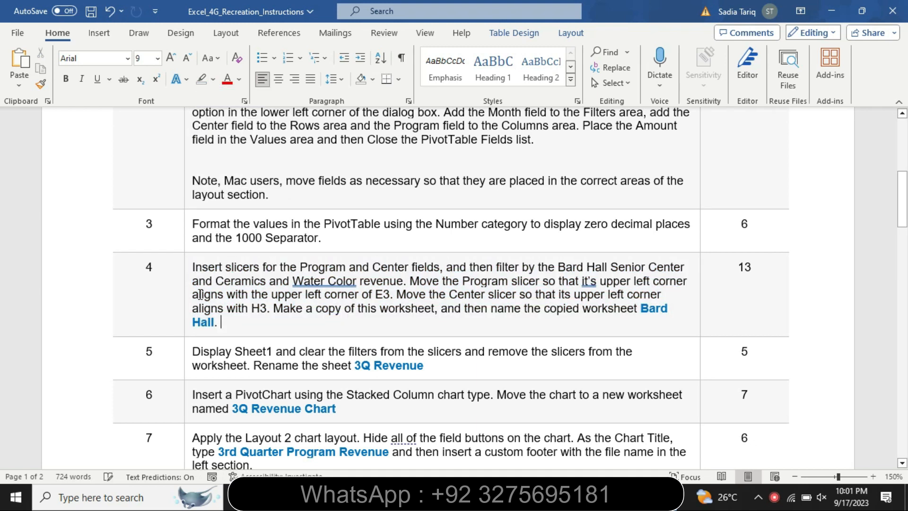
Step: Enlarge the step 5 instruction text to size 16 and highlight it in turquoise
click(185, 371)
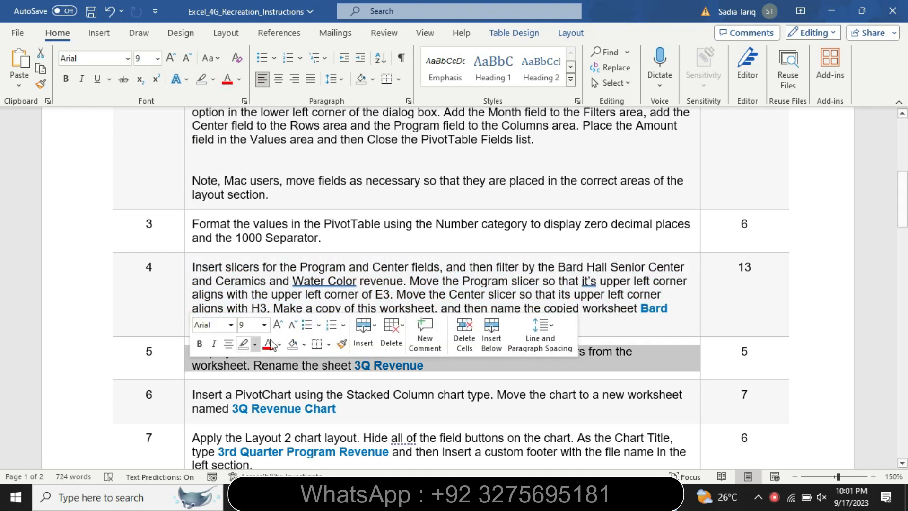
click(269, 327)
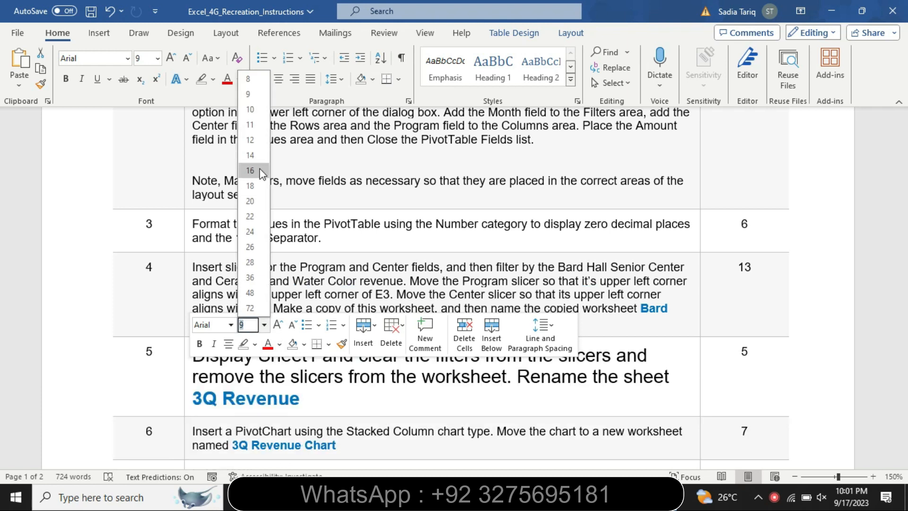
click(259, 171)
click(255, 344)
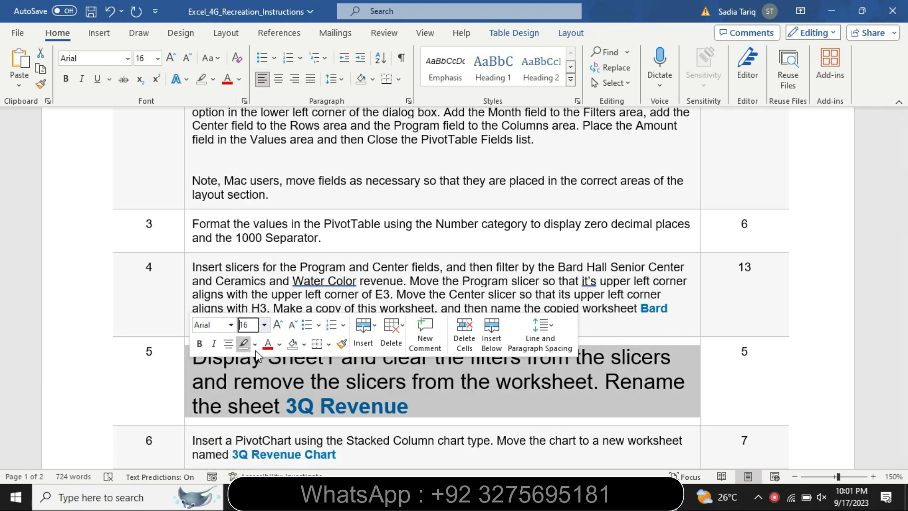
click(286, 363)
click(227, 382)
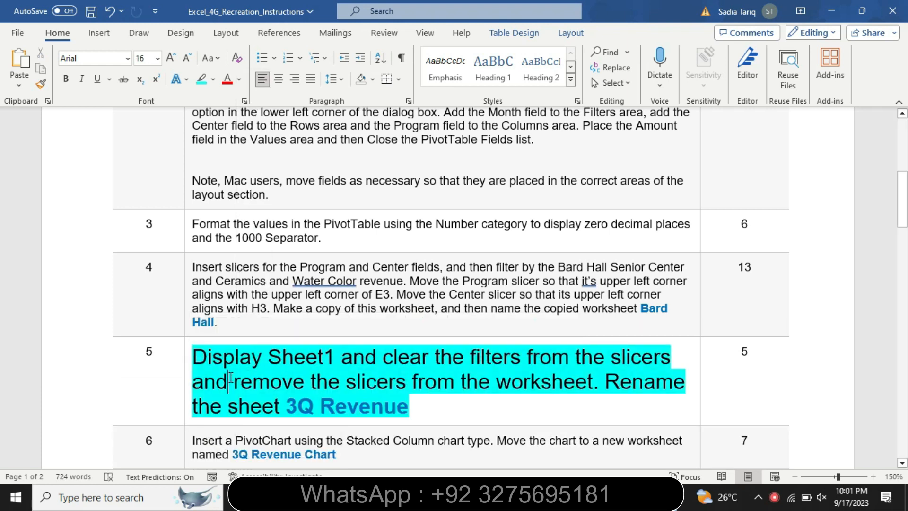
Step: Read the step 5 instruction and mark its sheet name, then in Excel display Sheet1
drag(193, 359, 458, 405)
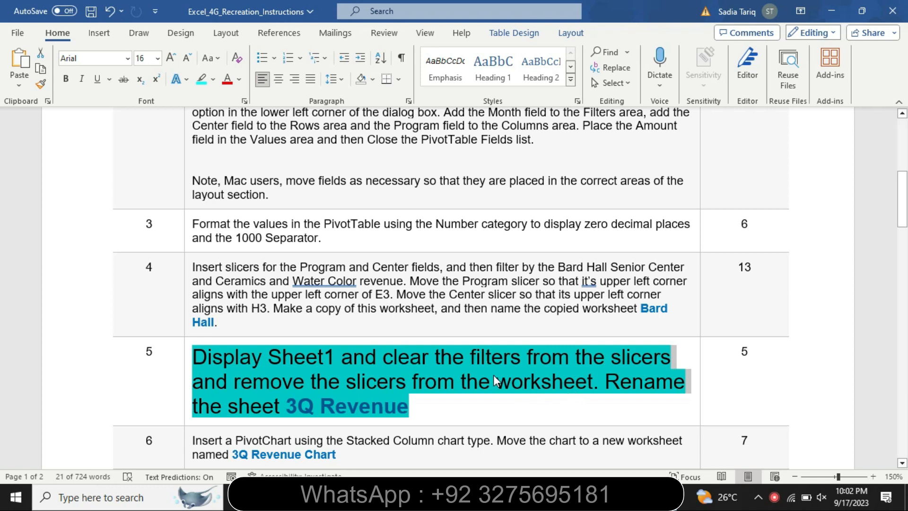
click(317, 360)
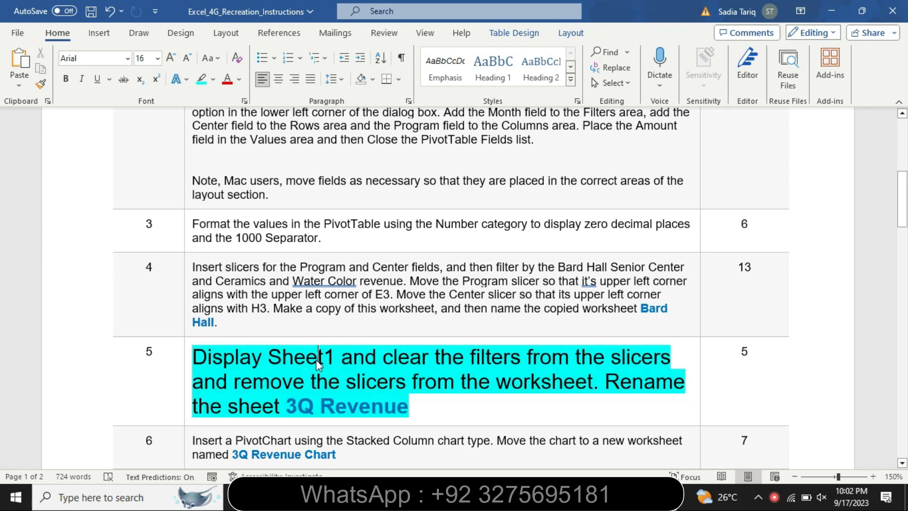
drag(268, 355, 341, 357)
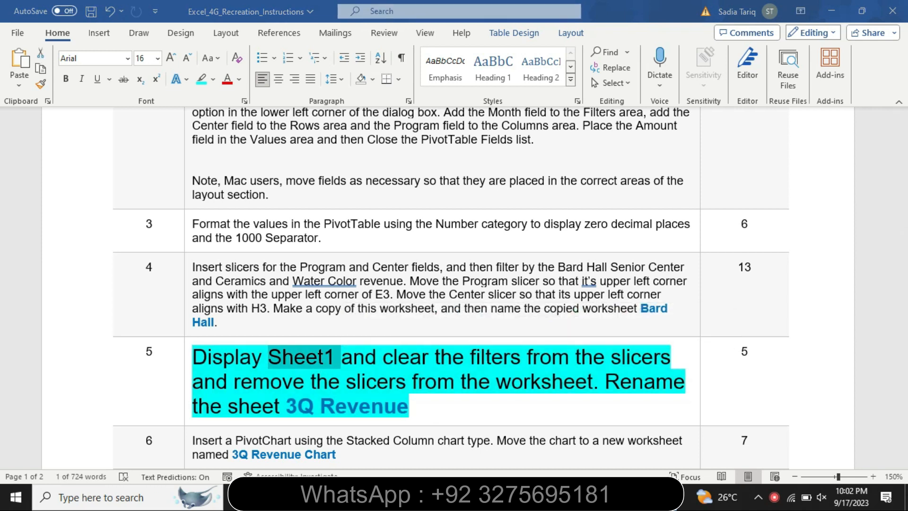
key(alt+Tab)
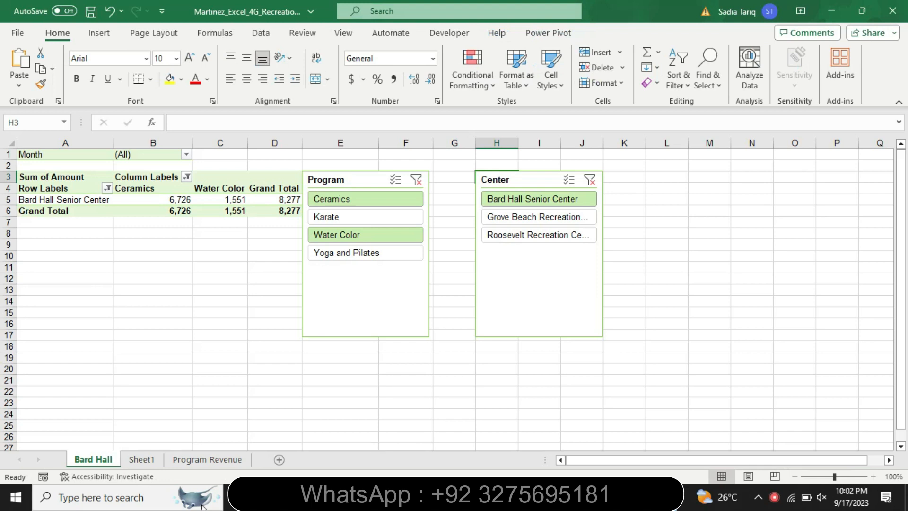
click(142, 459)
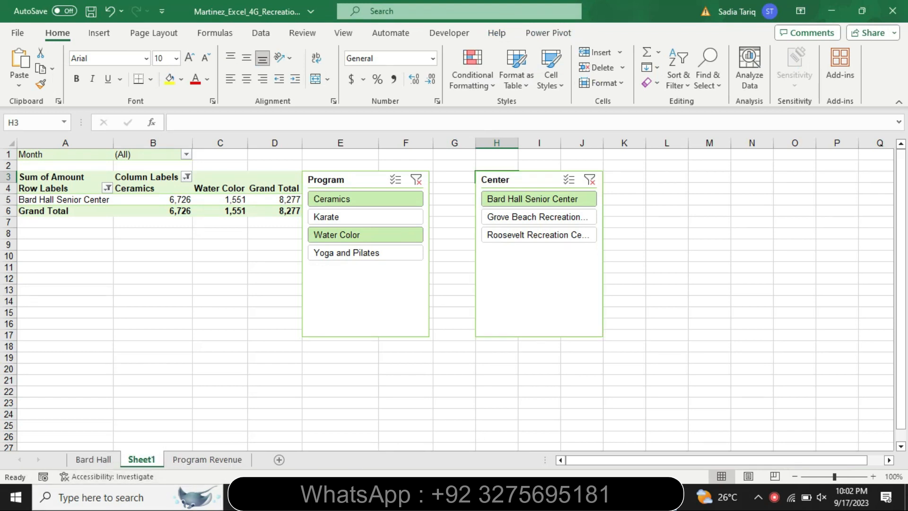
Step: Check the filter-clearing instruction in Word, then in Excel clear the filters from the Program and Center slicers on Sheet1
key(alt+Tab)
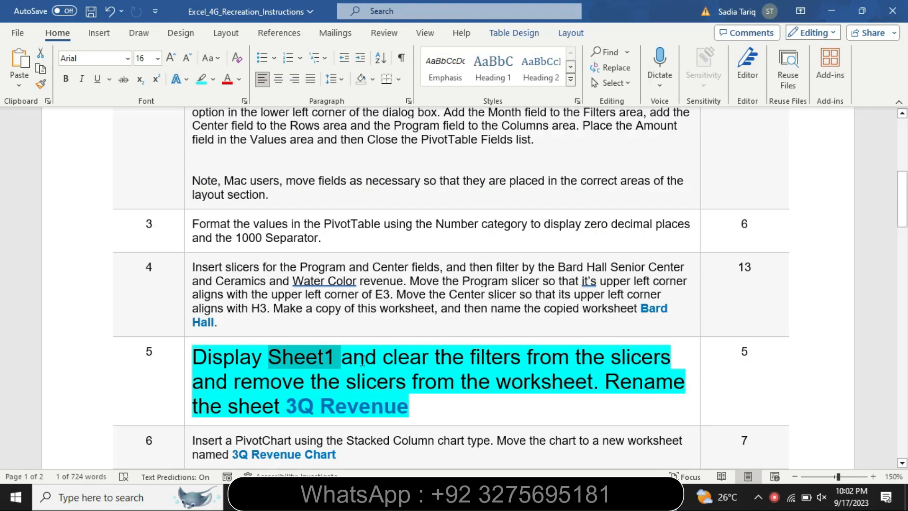
drag(467, 365, 605, 382)
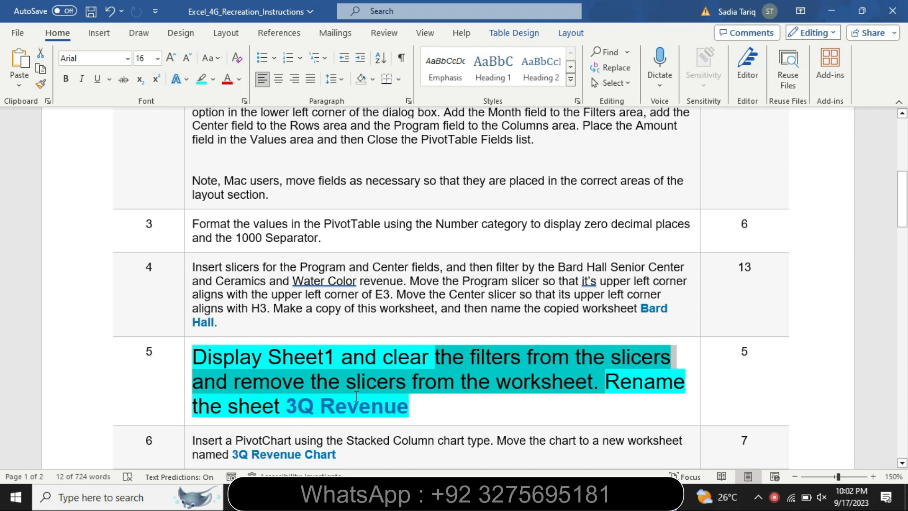
key(alt+Tab)
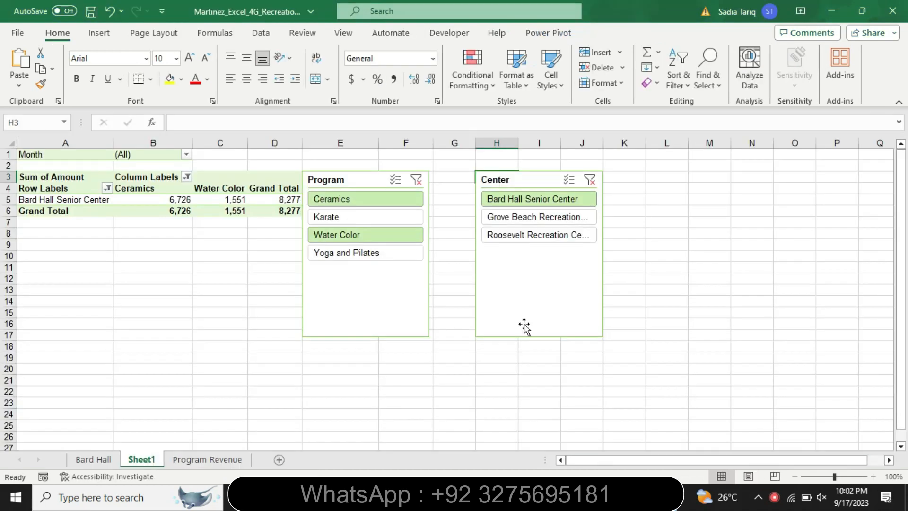
click(417, 180)
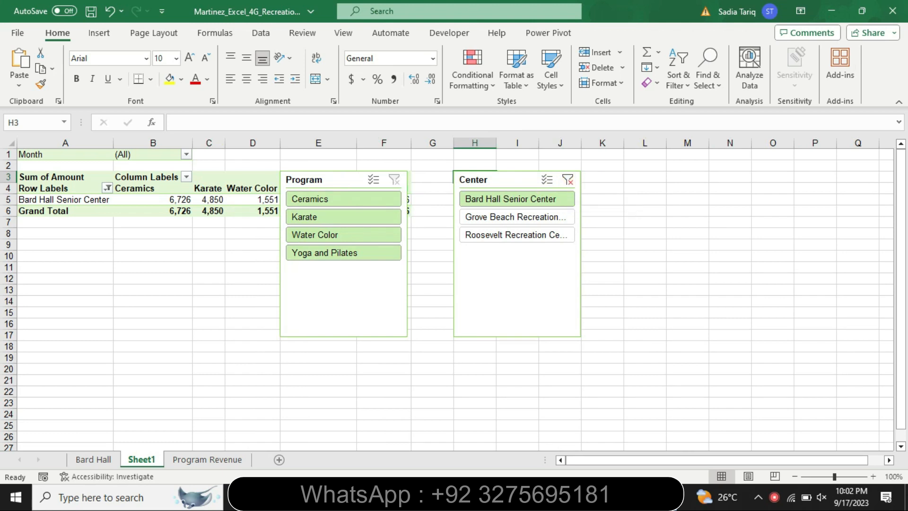
key(alt+Tab)
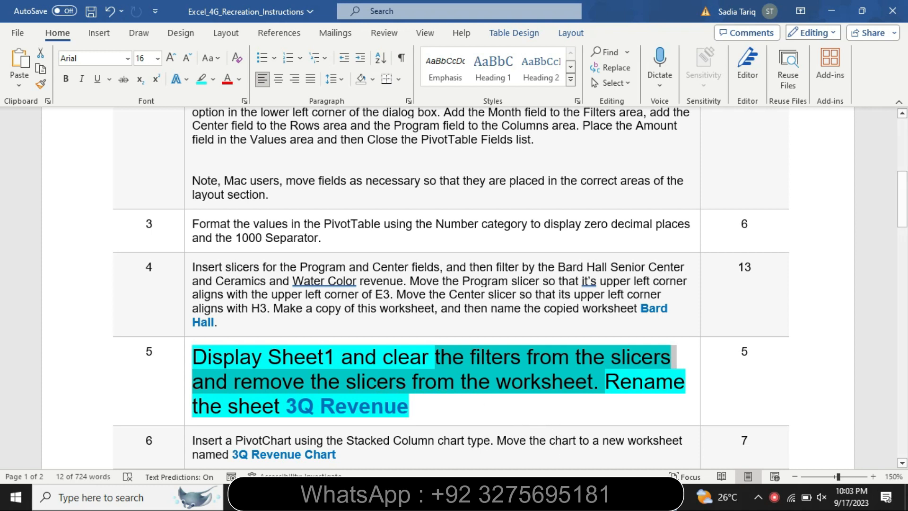
click(594, 497)
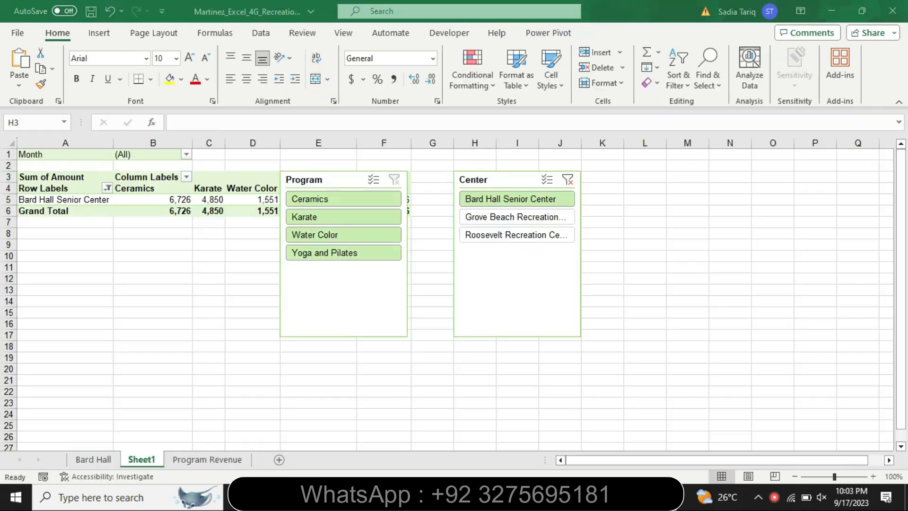
click(568, 180)
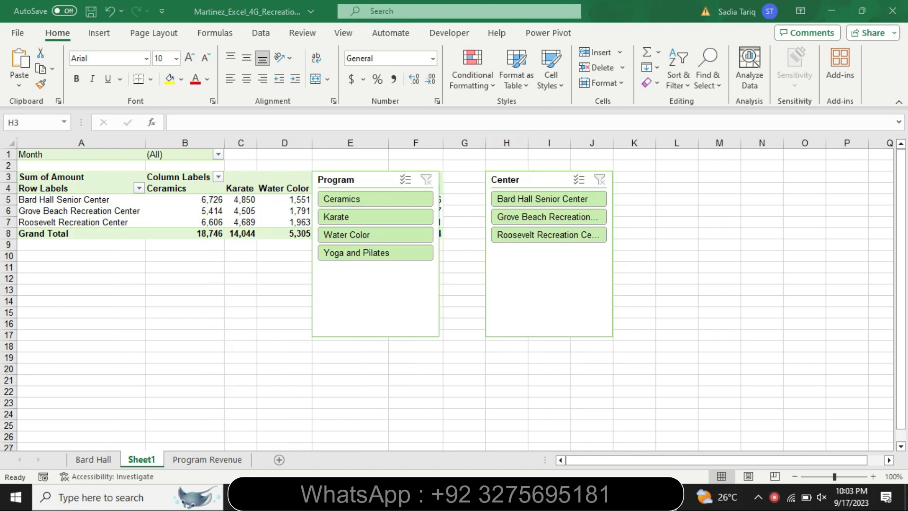
Step: Check the slicer removal instruction in Word, then in Excel select the Center slicer and look through its options for removing it
key(alt+Tab)
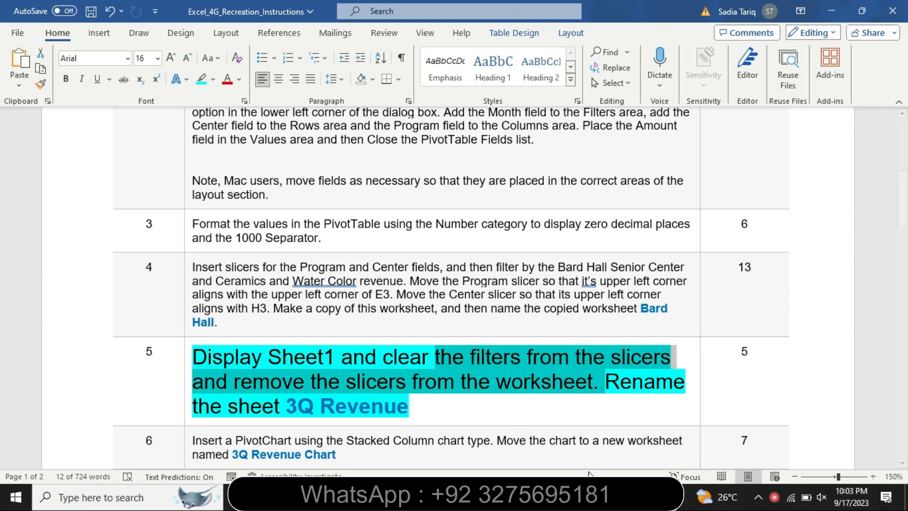
click(573, 497)
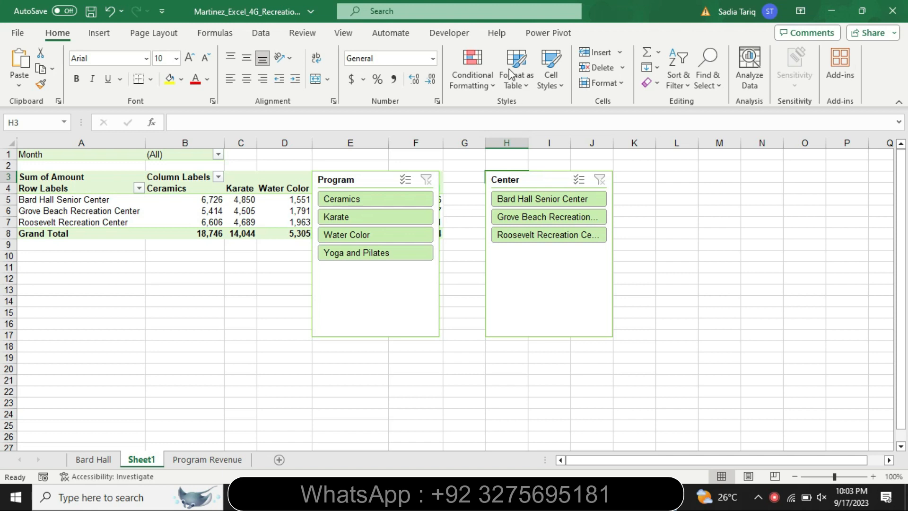
click(546, 189)
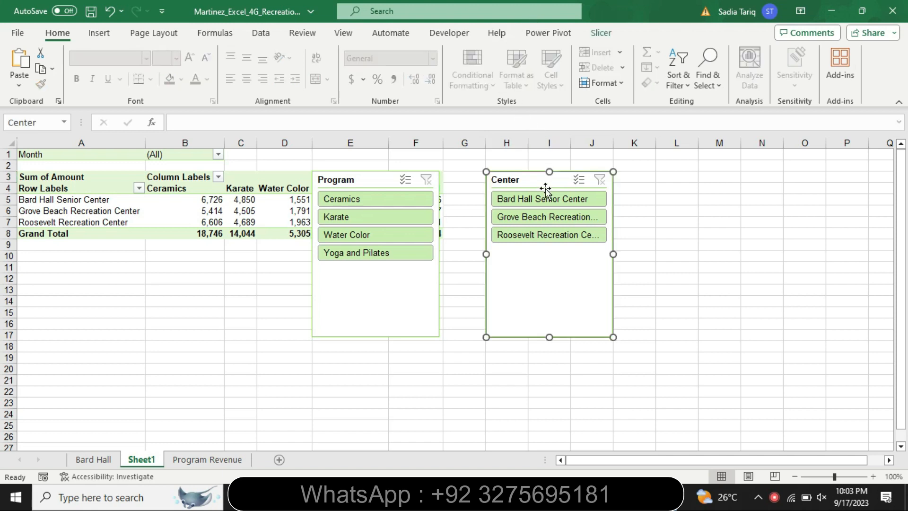
click(596, 32)
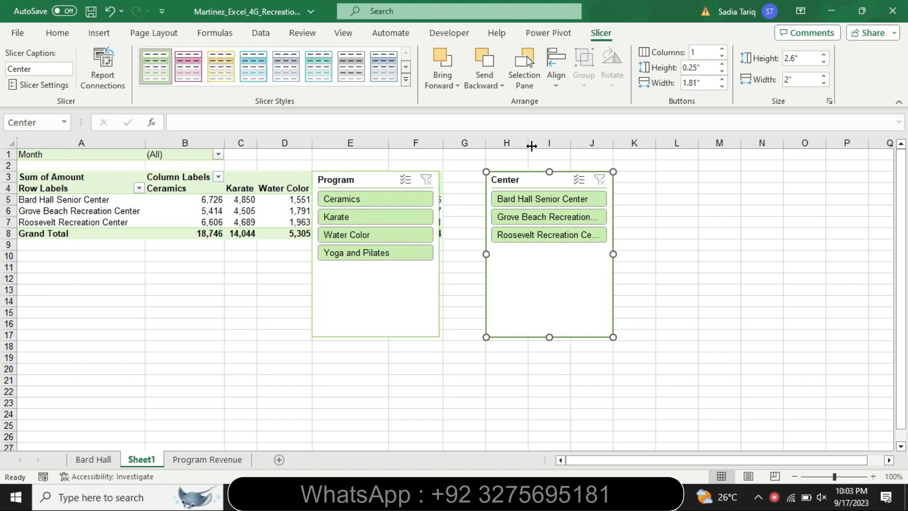
right_click(527, 182)
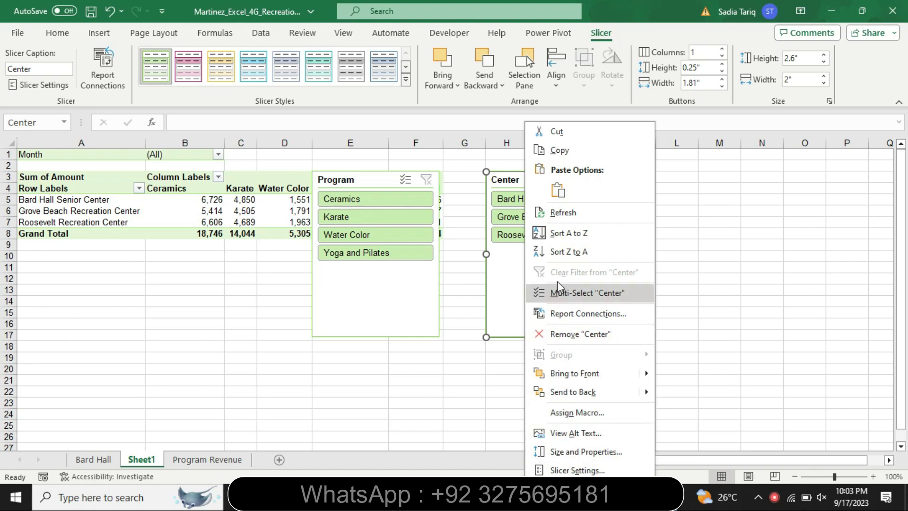
click(509, 174)
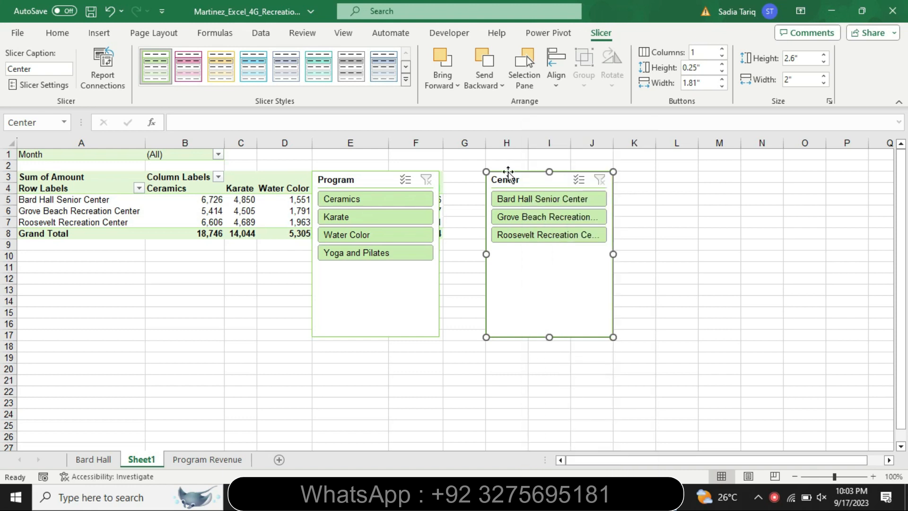
click(586, 185)
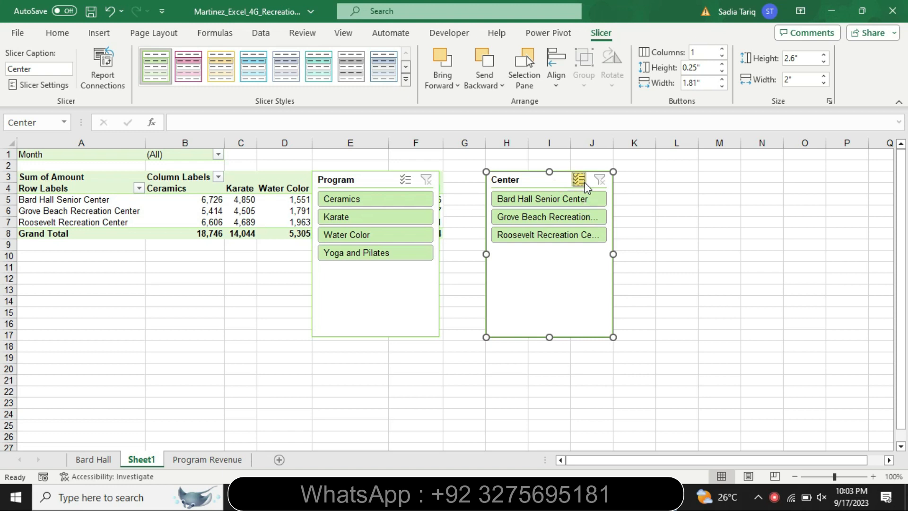